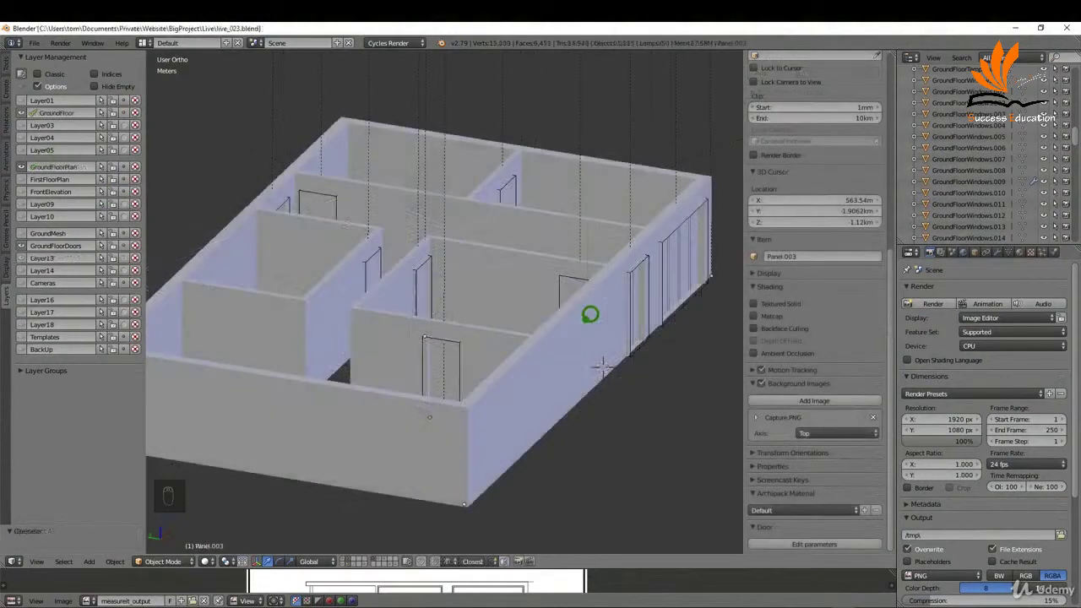
# Select the ground-floor kitchen window outline in the front wall of the floor plan, using a wireframe top view.
pyautogui.press('KP_7')
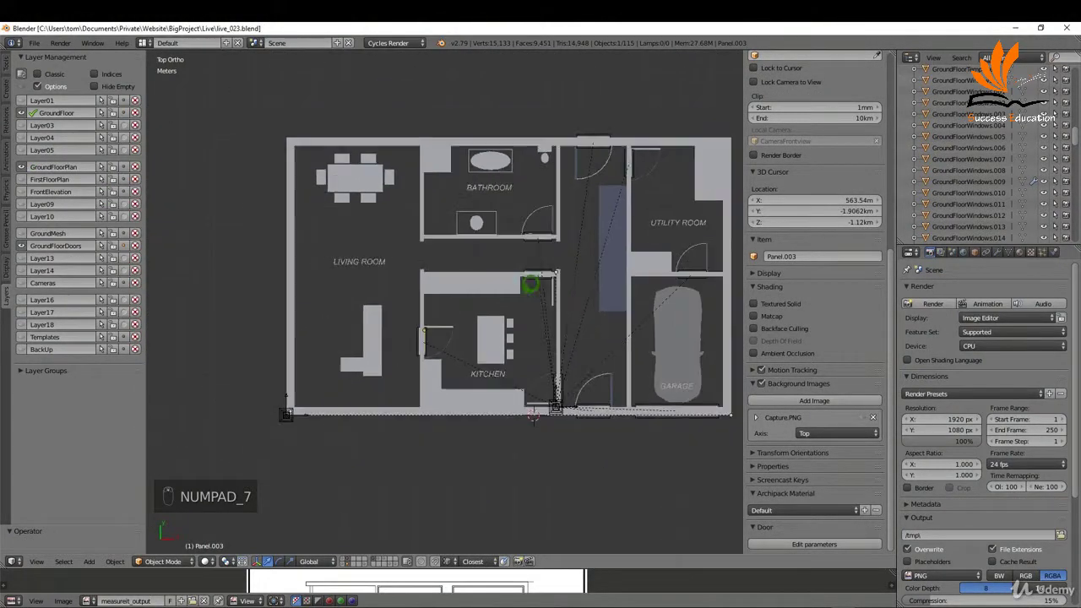
pyautogui.keyDown('shift'); pyautogui.moveTo(587, 293); pyautogui.dragTo(560, 295, button='middle'); pyautogui.keyUp('shift')
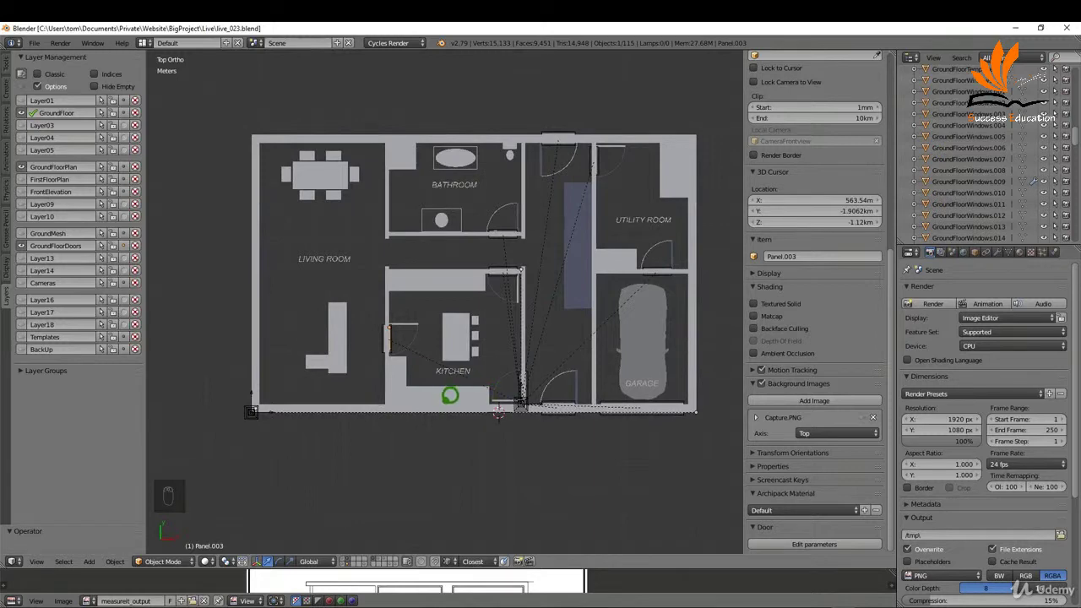
pyautogui.press('z')
pyautogui.click(555, 381)
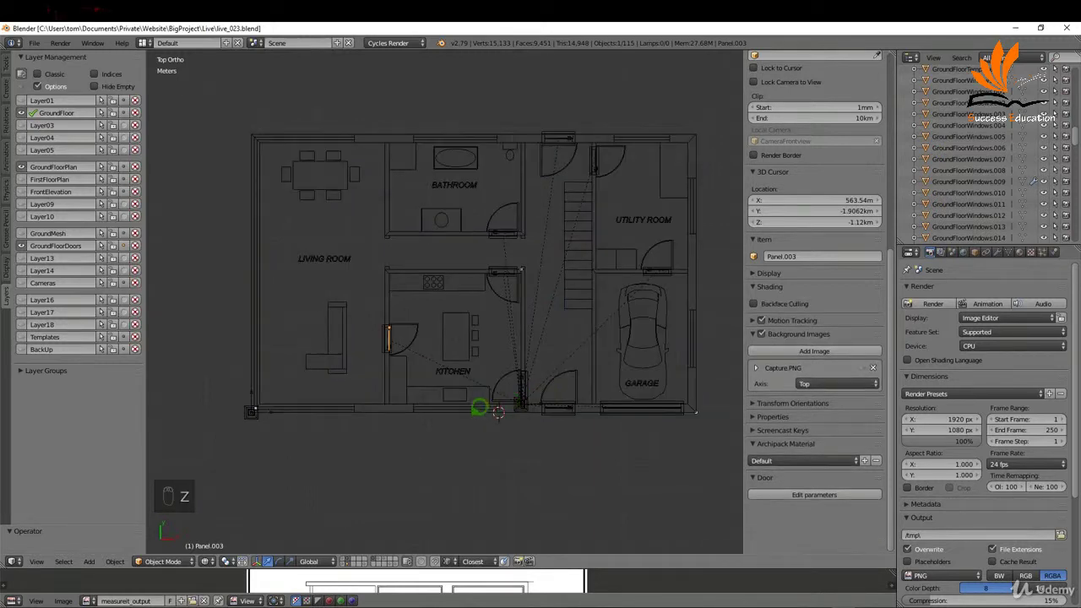
pyautogui.scroll(6, 479, 408)
pyautogui.scroll(1, 300, 394)
pyautogui.click(291, 396)
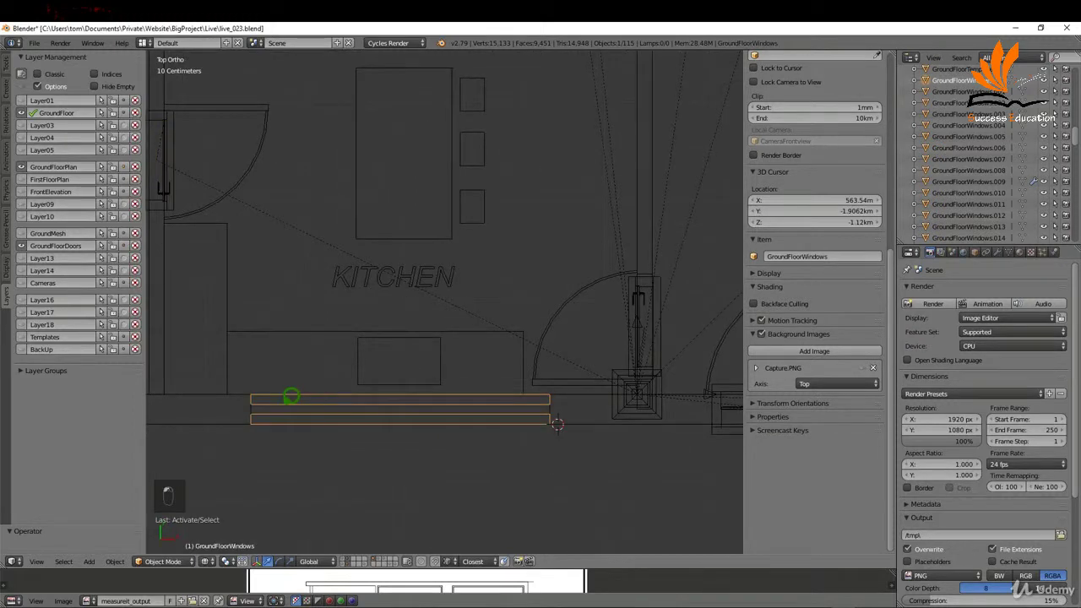
# Snap the 3D cursor to the centre of the kitchen window outline's geometry in Edit Mode, and return to Object Mode.
pyautogui.press('Tab')
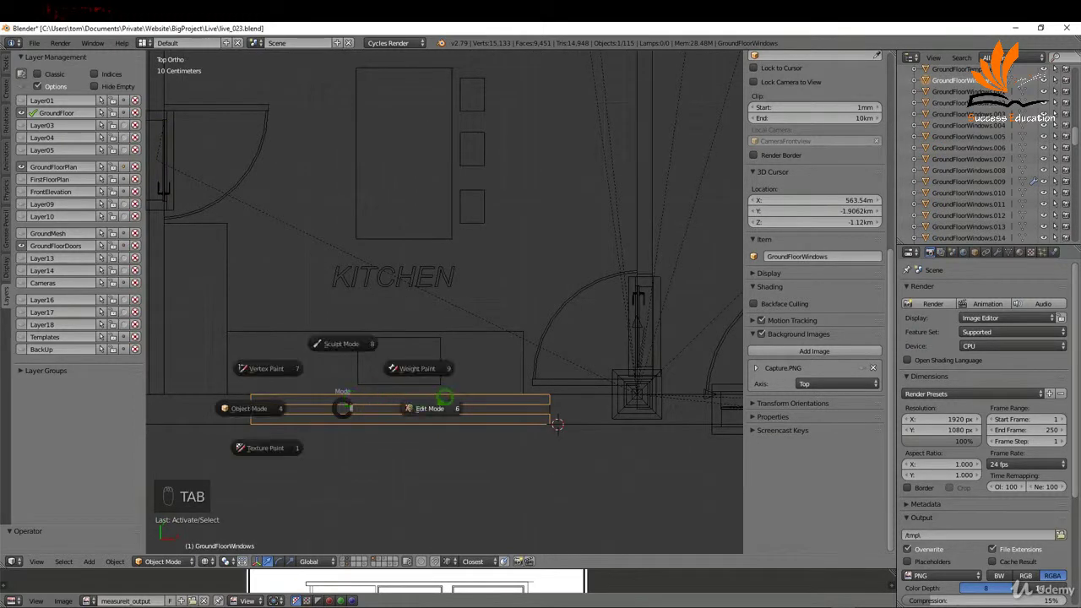
pyautogui.click(440, 404)
pyautogui.press('a')
pyautogui.press('a')
pyautogui.press('a')
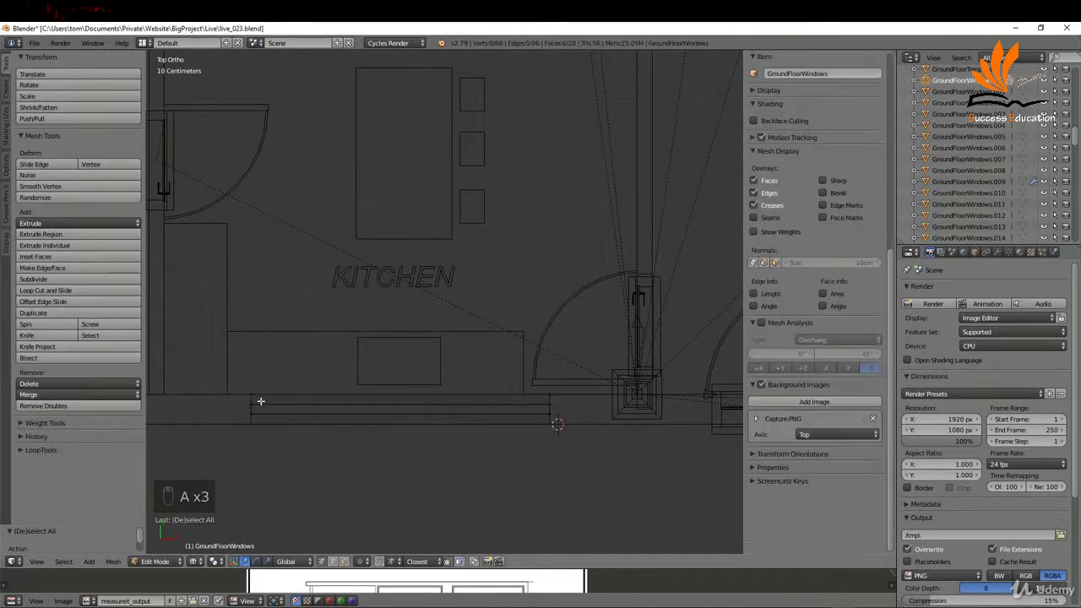
pyautogui.press('b')
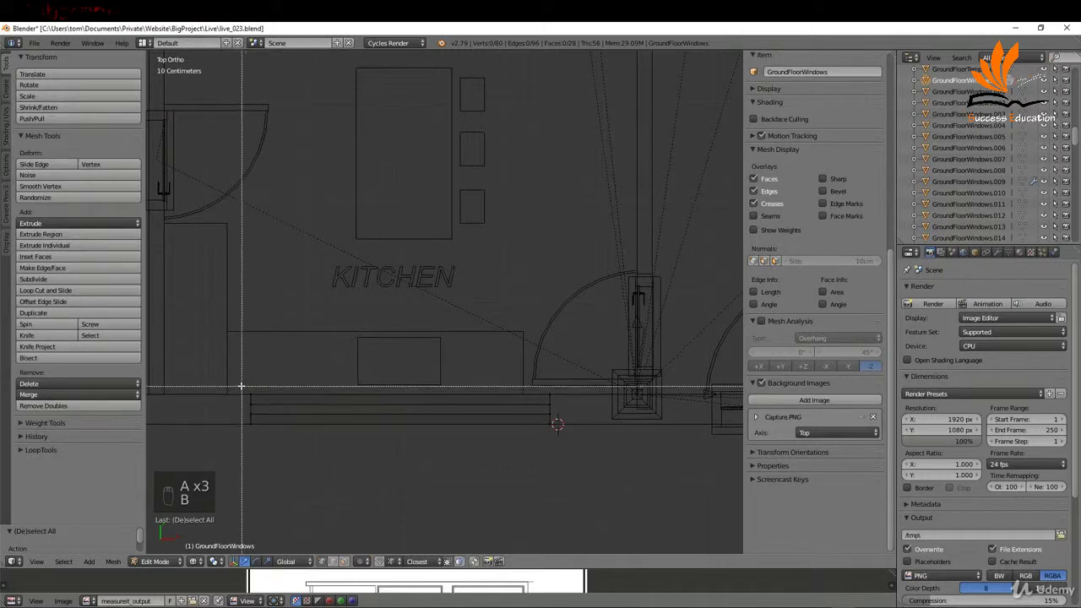
pyautogui.moveTo(239, 383); pyautogui.dragTo(555, 427)
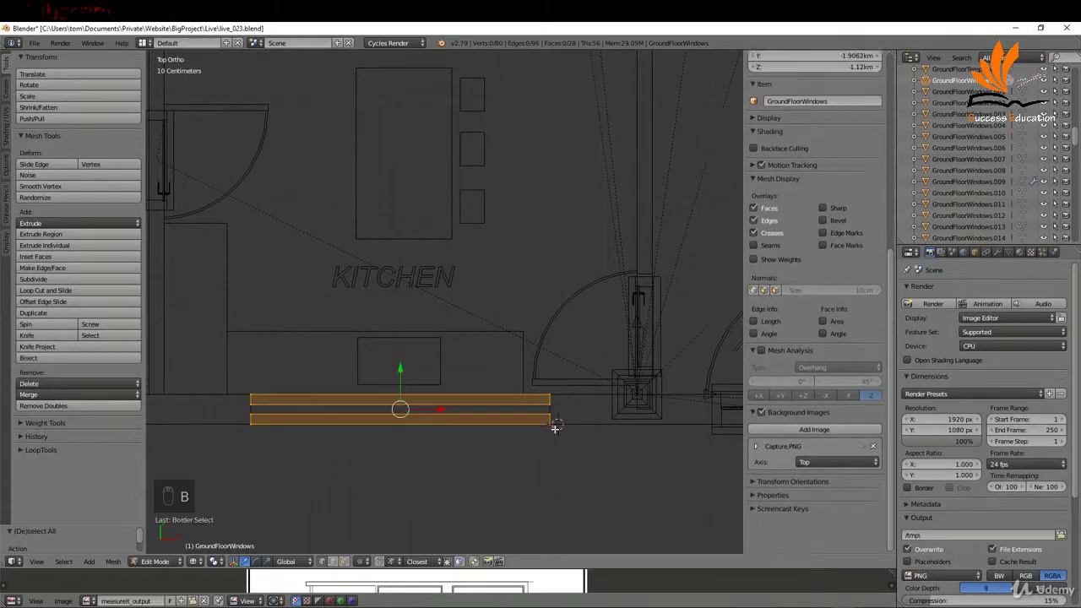
pyautogui.hotkey('shift', 's')
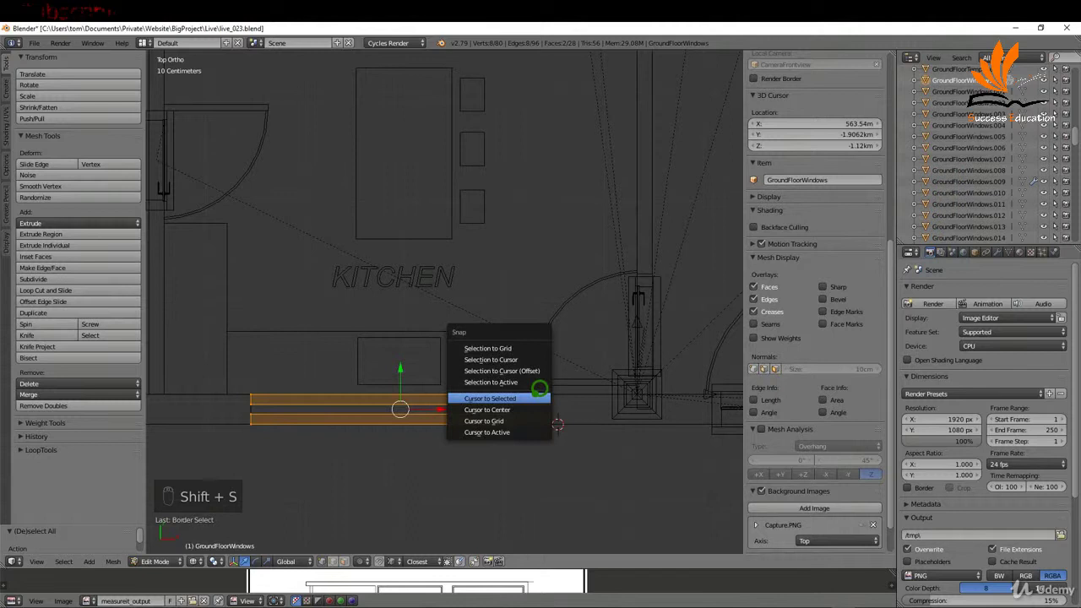
pyautogui.click(531, 398)
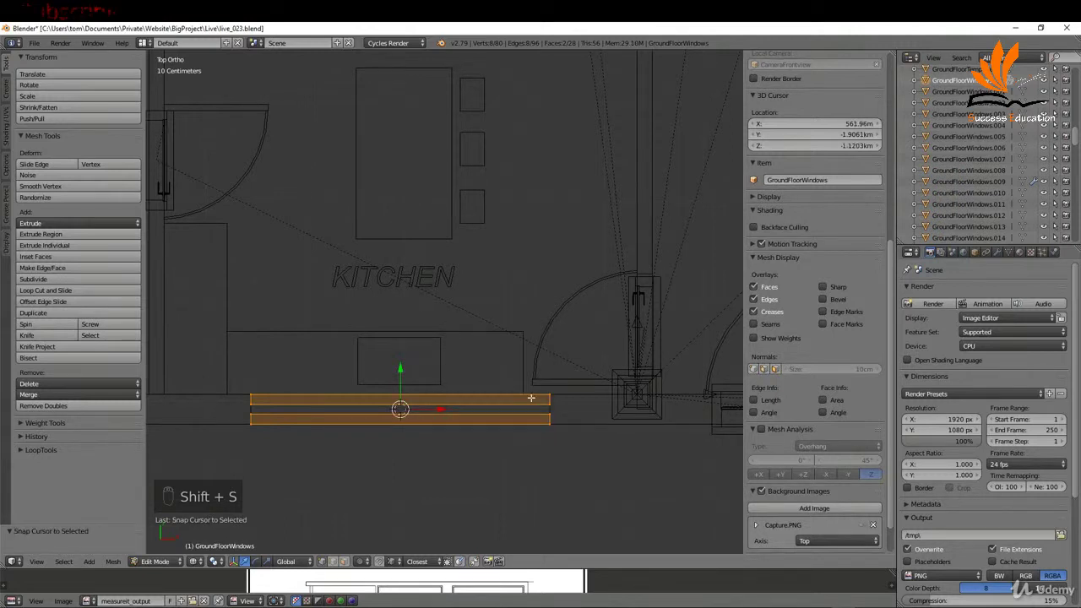
pyautogui.press('Tab')
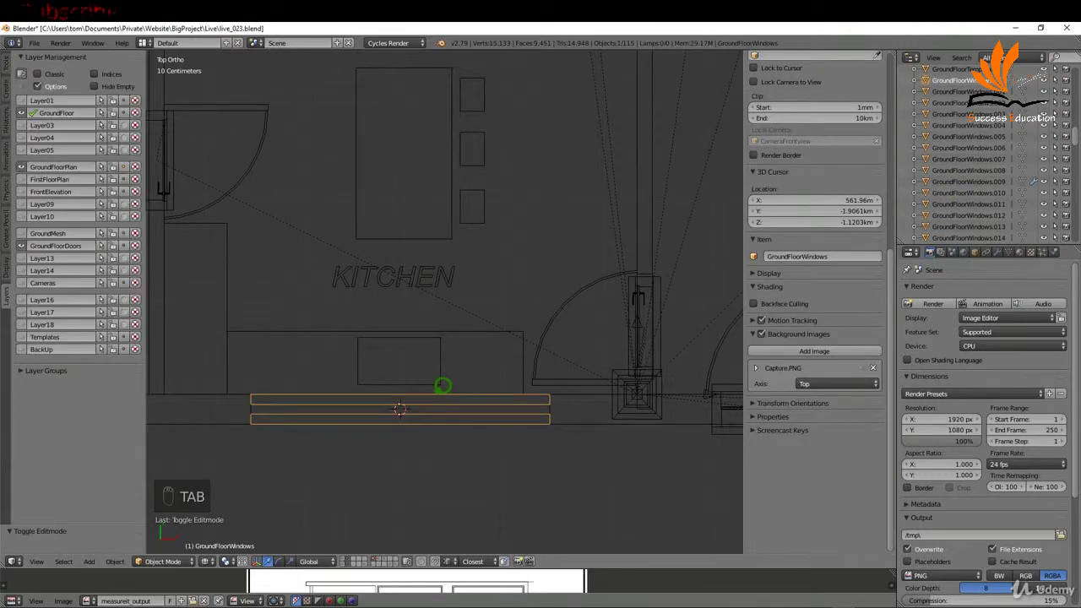
# Switch to the front view and hide the GroundFloorPlan and GroundFloor layers.
pyautogui.press('KP_1')
pyautogui.scroll(-8, 485, 461)
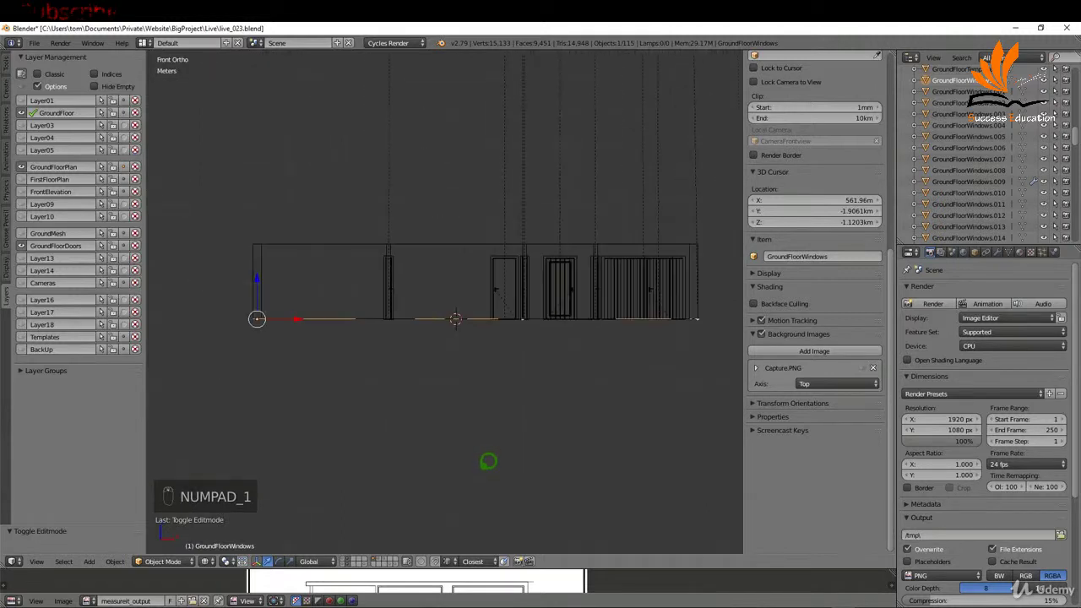
pyautogui.scroll(2, 547, 304)
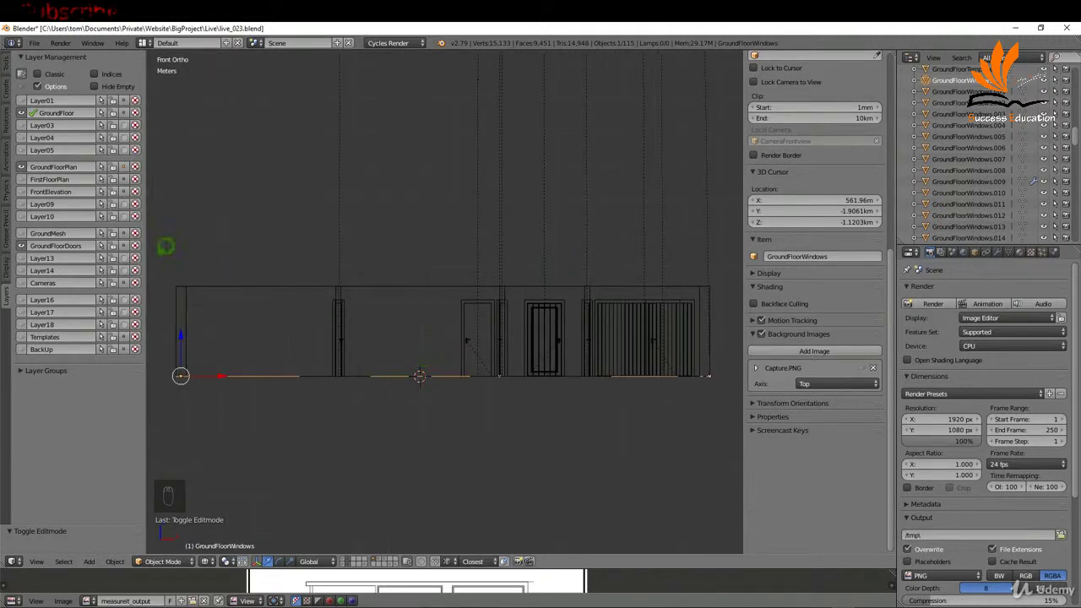
pyautogui.click(31, 187)
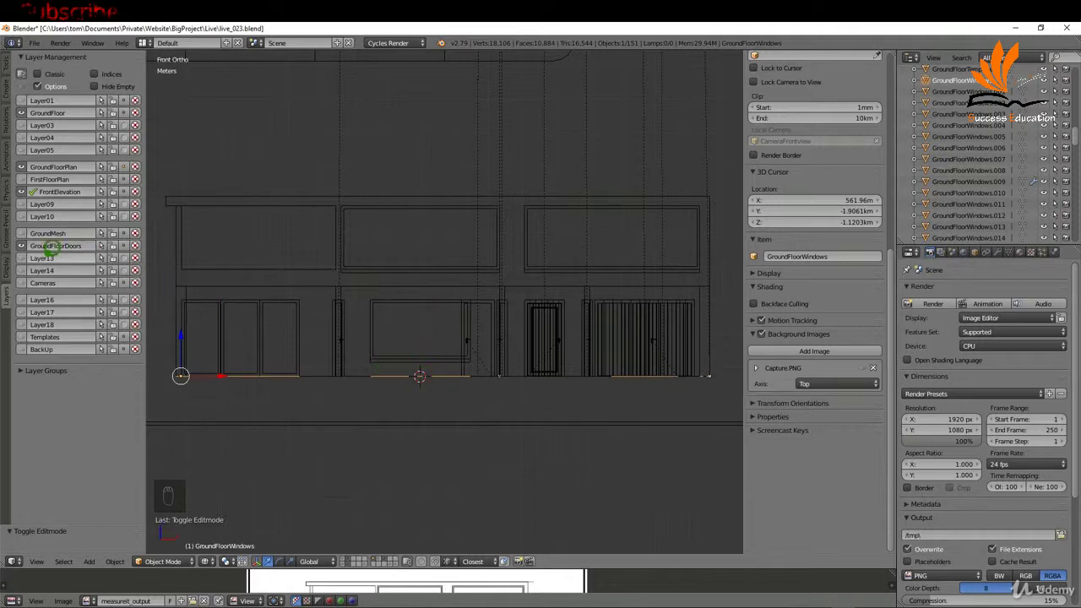
pyautogui.click(29, 187)
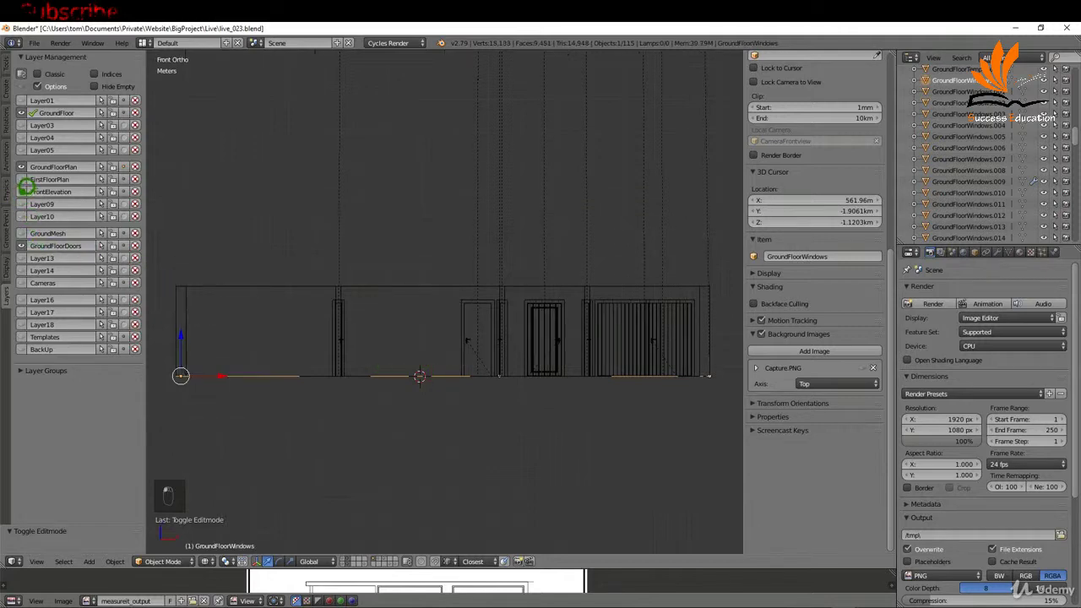
pyautogui.click(22, 167)
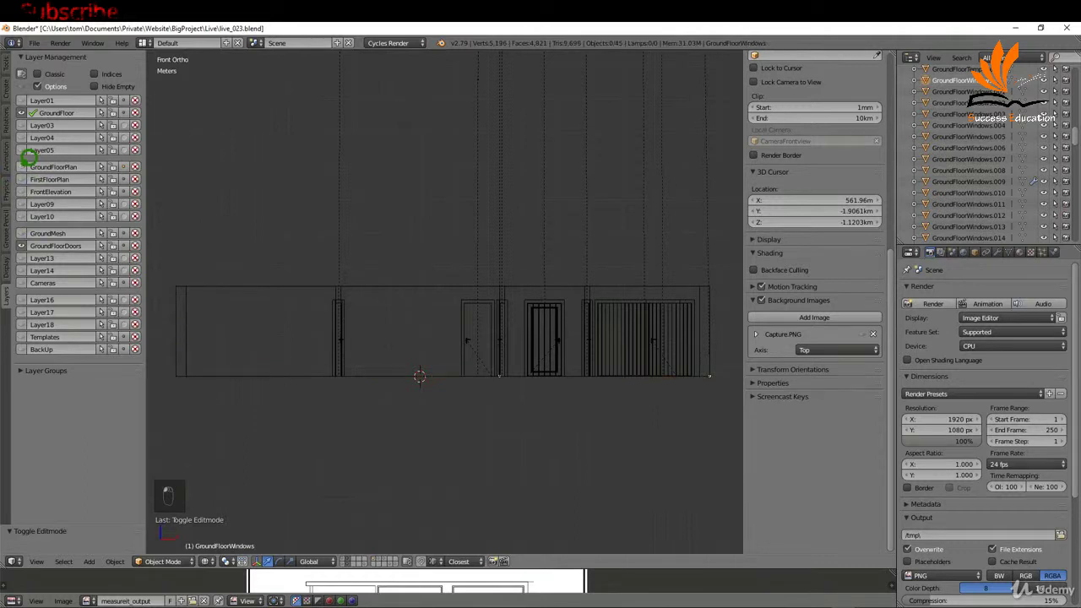
pyautogui.click(26, 113)
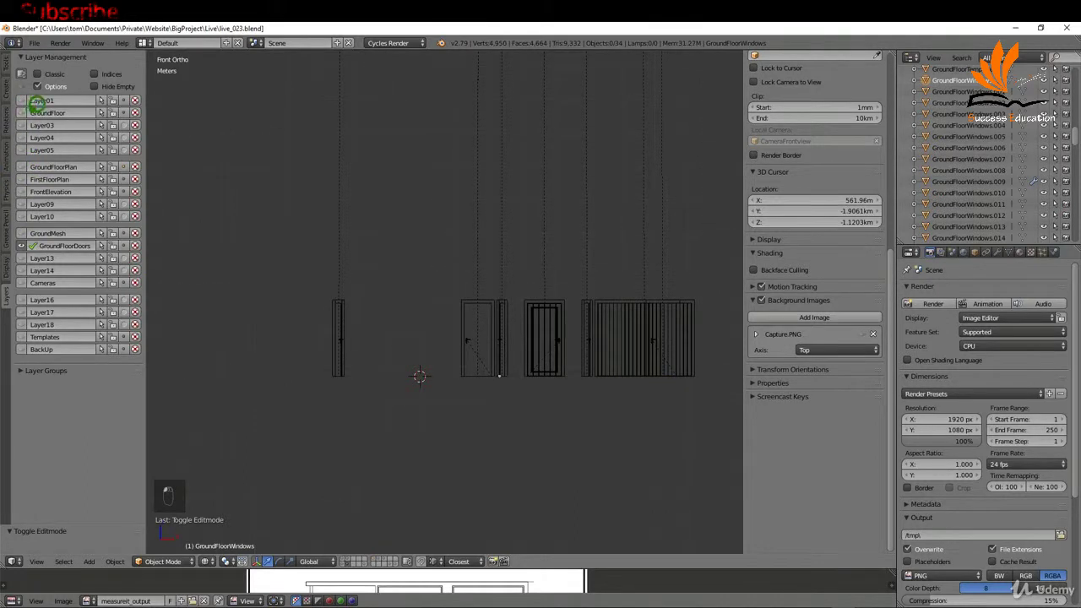
# Rename Layer13 as GroundFloorWindows and make it the only visible layer.
pyautogui.doubleClick(42, 257)
pyautogui.write('GroundFloorWindows')
pyautogui.click(84, 239)
pyautogui.click(22, 257)
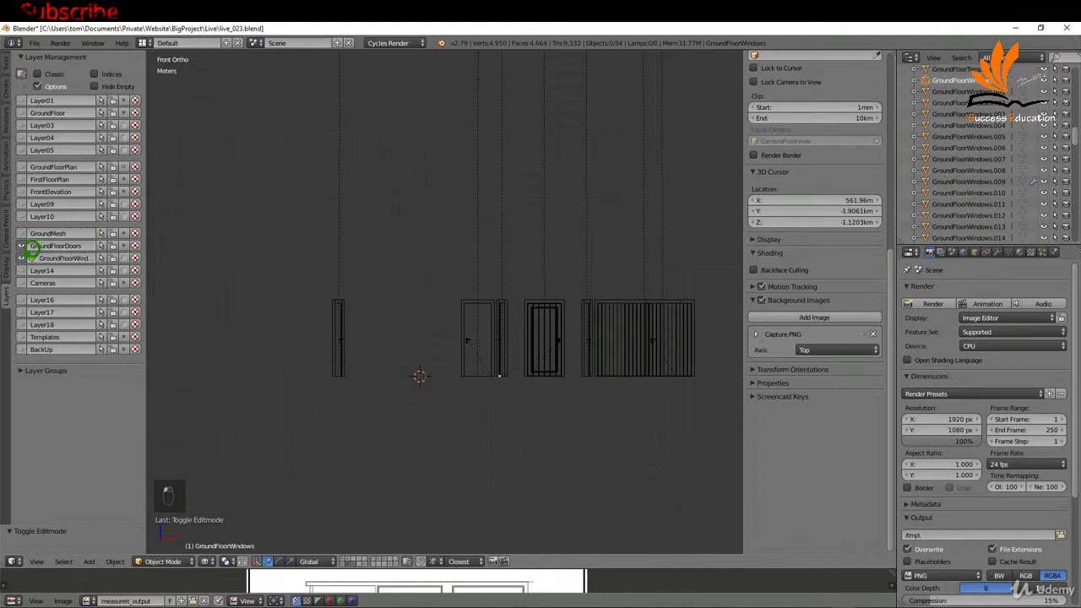
pyautogui.click(28, 233)
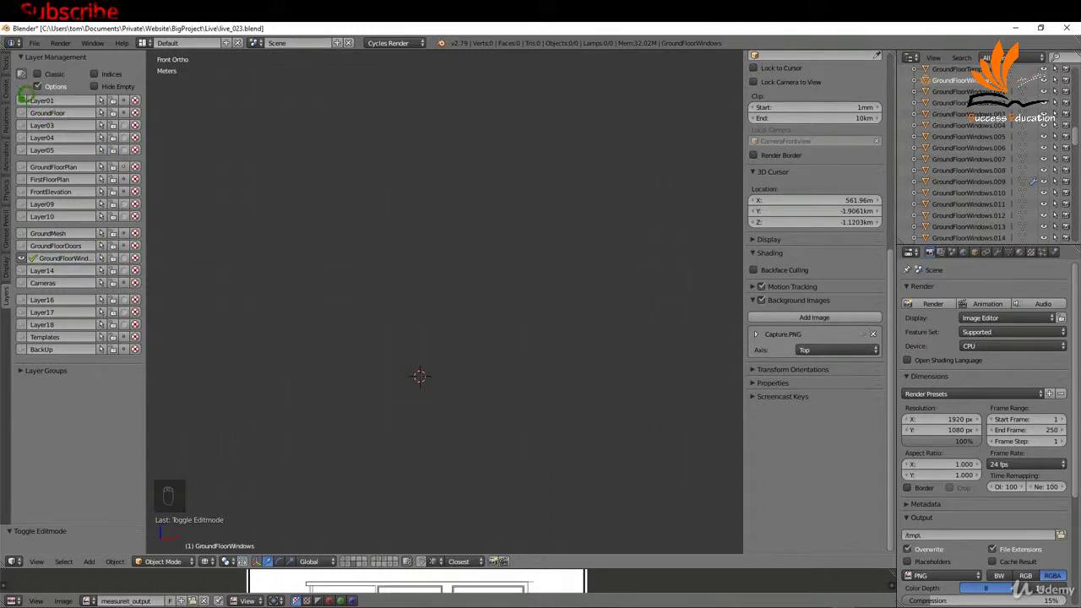
# Add an Archipack window at the 3D cursor using the 80x80 flat 1 preset.
pyautogui.click(10, 84)
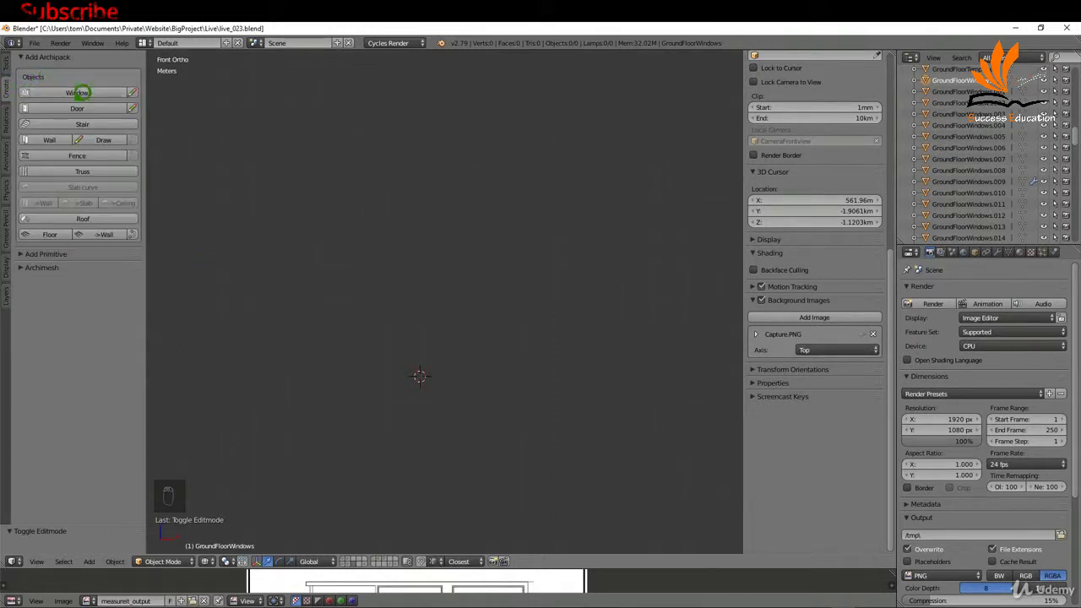
pyautogui.click(88, 90)
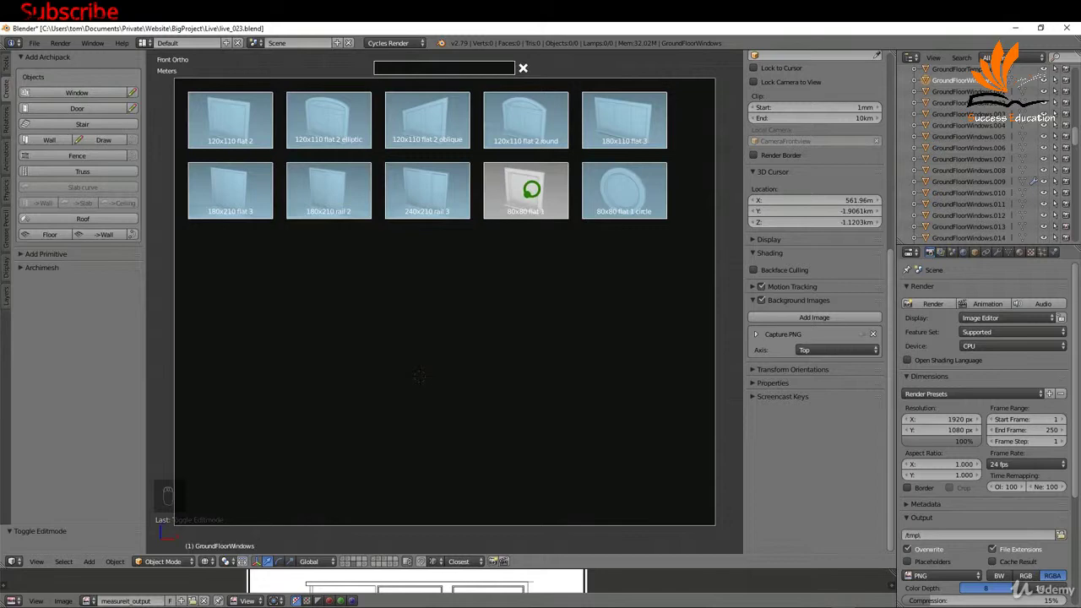
pyautogui.click(532, 190)
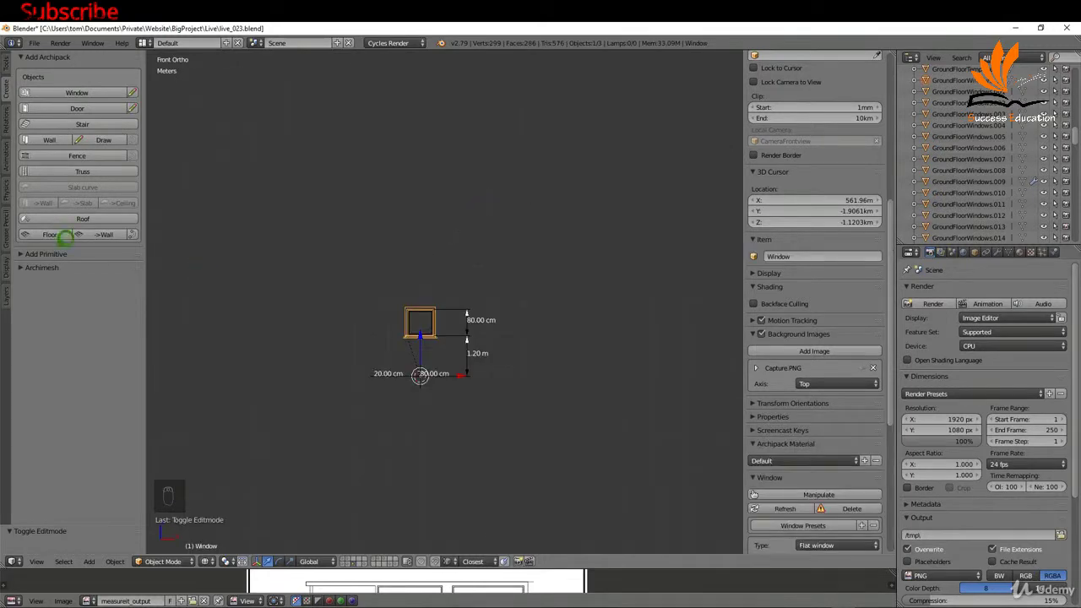
# Show the GroundFloorPlan and FrontElevation layers together with the GroundFloorWindows layer.
pyautogui.click(10, 286)
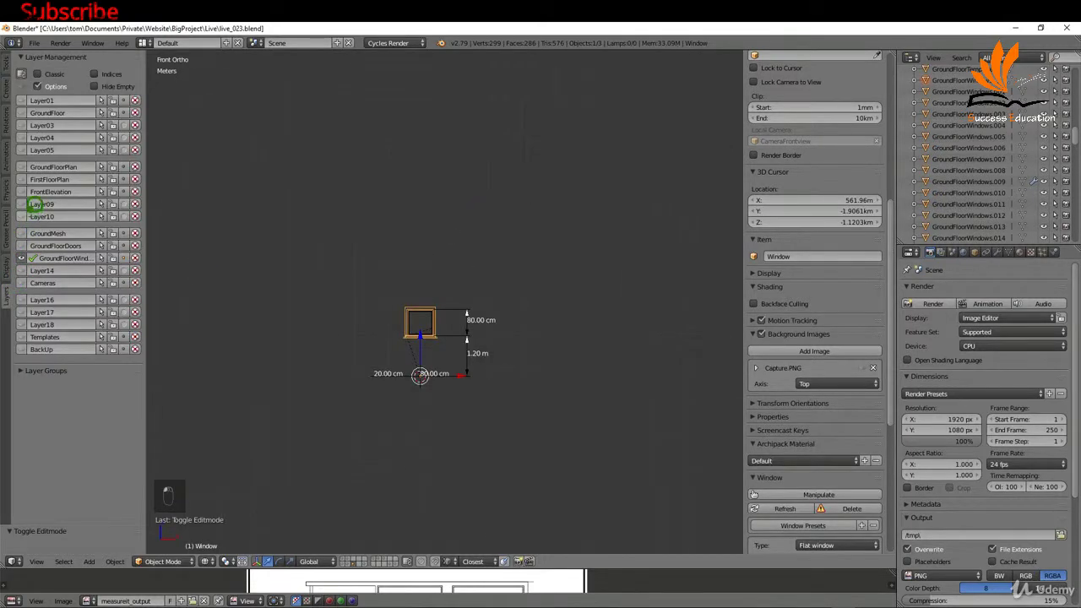
pyautogui.keyDown('shift'); pyautogui.click(28, 163); pyautogui.keyUp('shift')
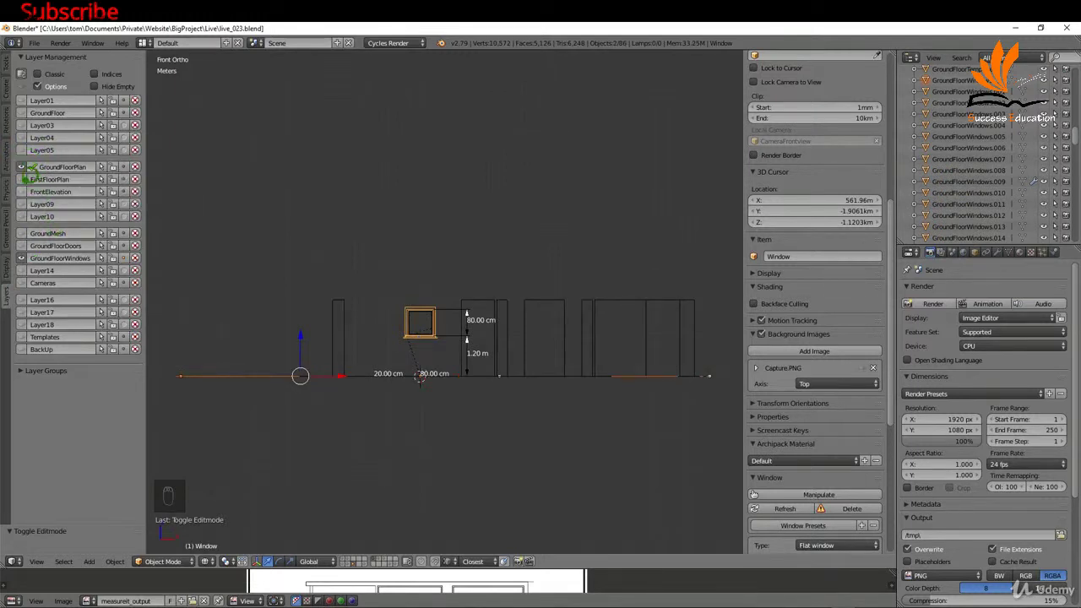
pyautogui.keyDown('shift'); pyautogui.click(26, 191); pyautogui.keyUp('shift')
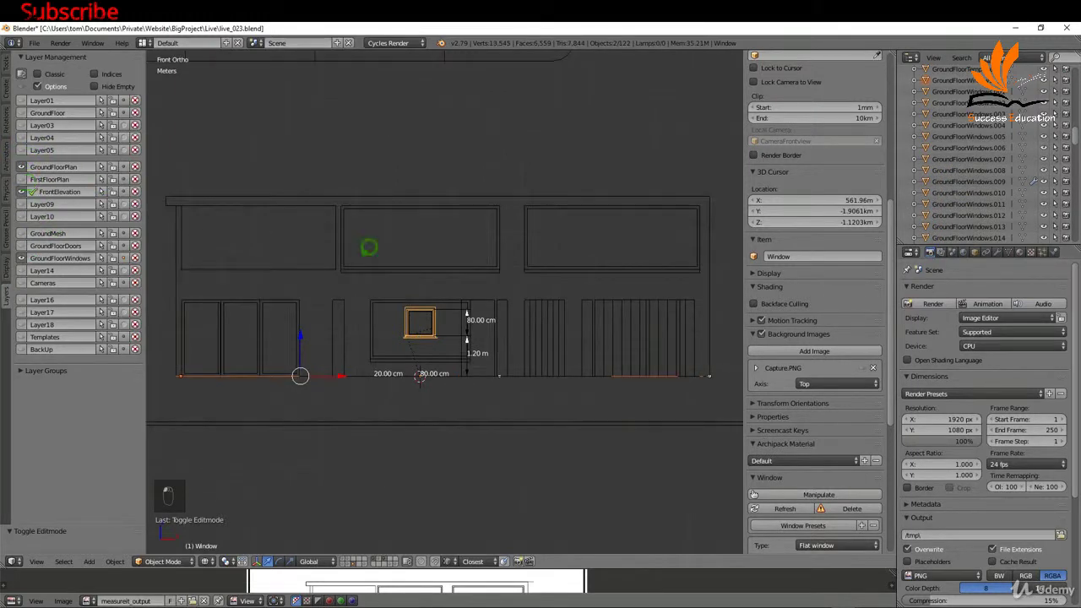
# Widen the new window to about 2.9 m so its outer frame matches the kitchen window in the front elevation.
pyautogui.scroll(4, 396, 281)
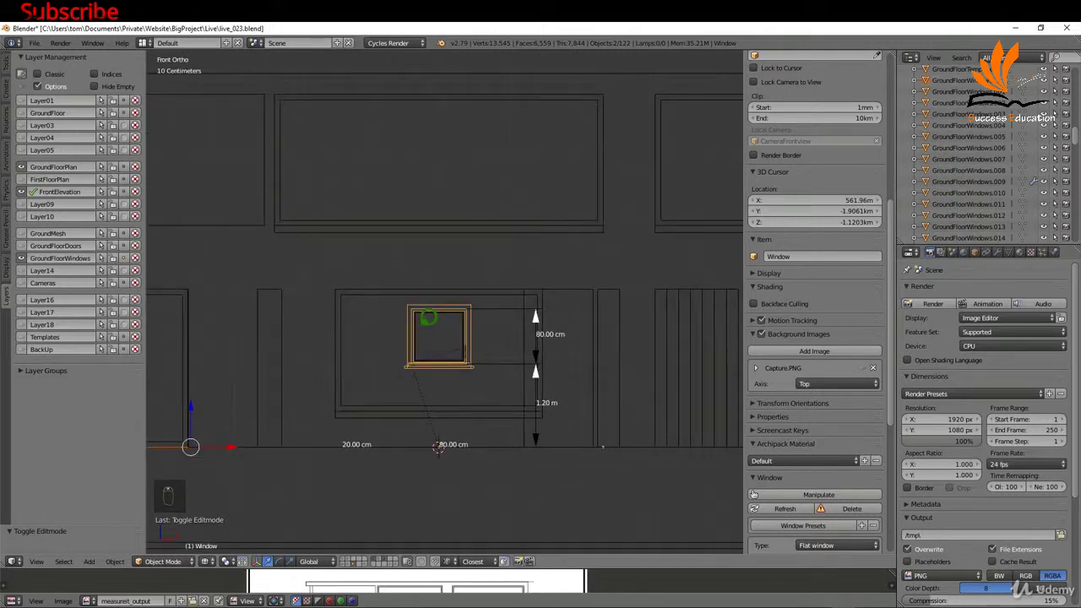
pyautogui.scroll(4, 429, 318)
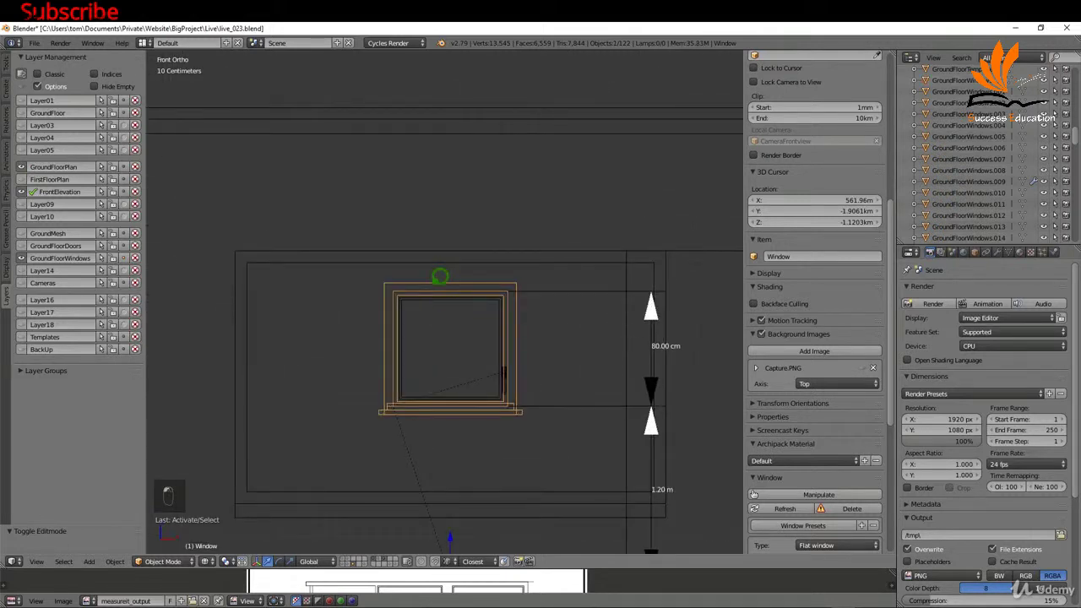
pyautogui.scroll(-5, 372, 347)
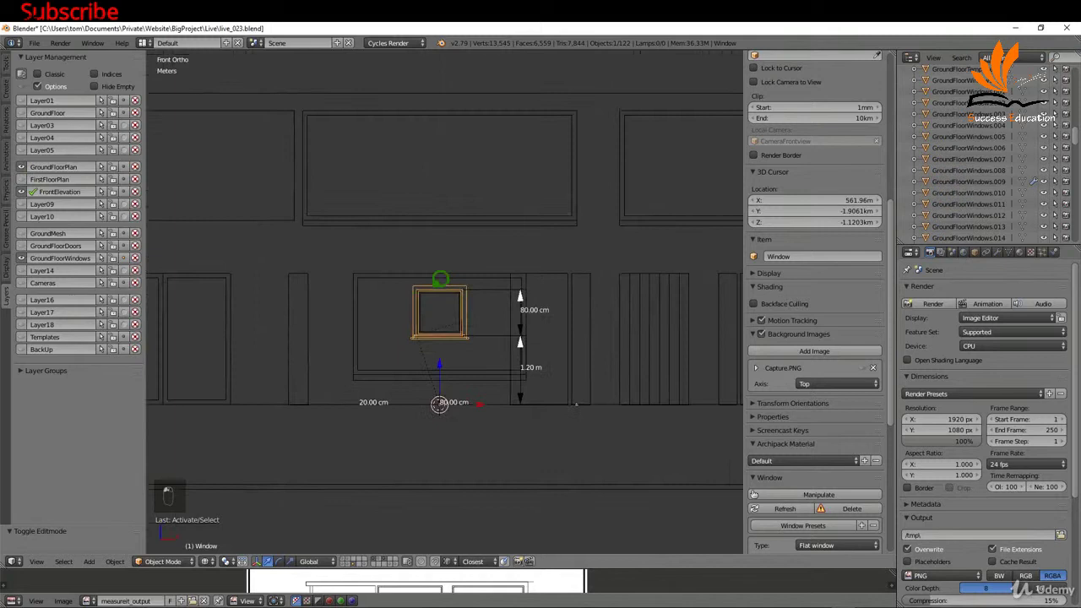
pyautogui.scroll(5, 388, 325)
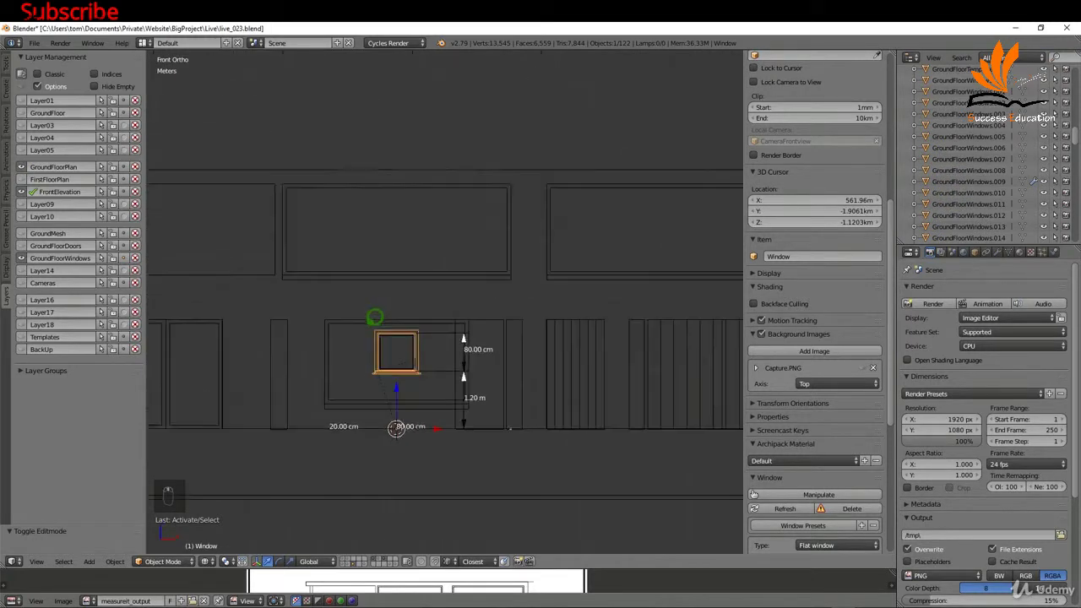
pyautogui.scroll(-8, 816, 347)
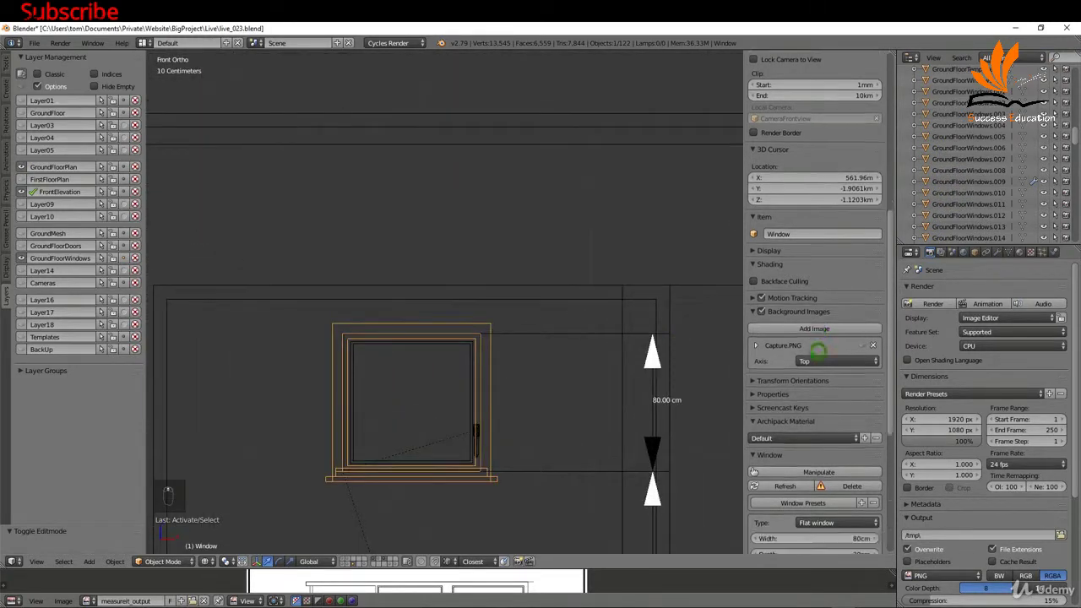
pyautogui.scroll(-1, 818, 340)
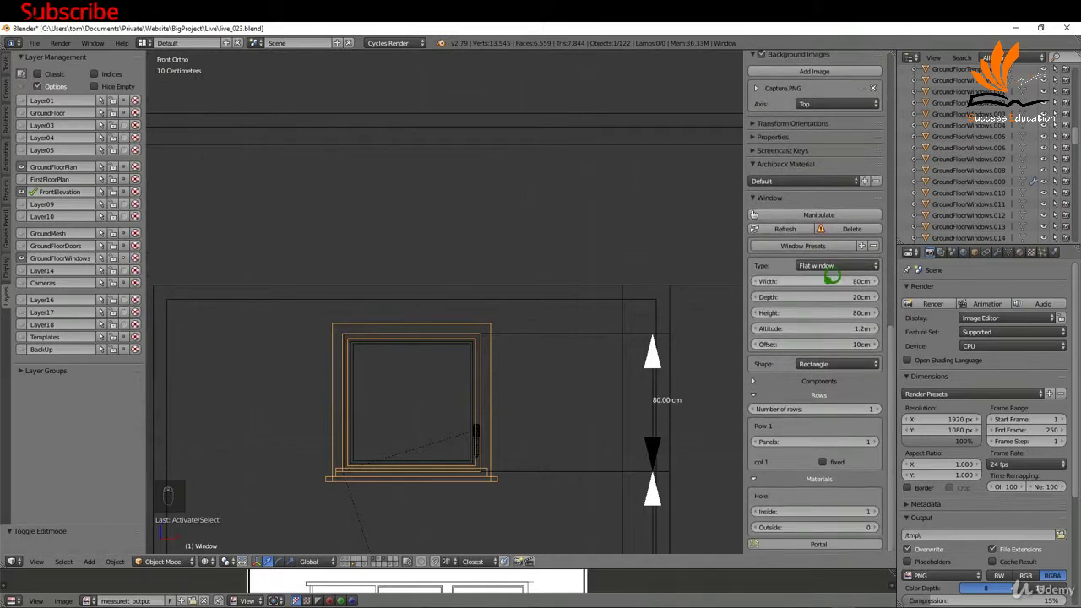
pyautogui.moveTo(833, 279); pyautogui.dragTo(959, 262)
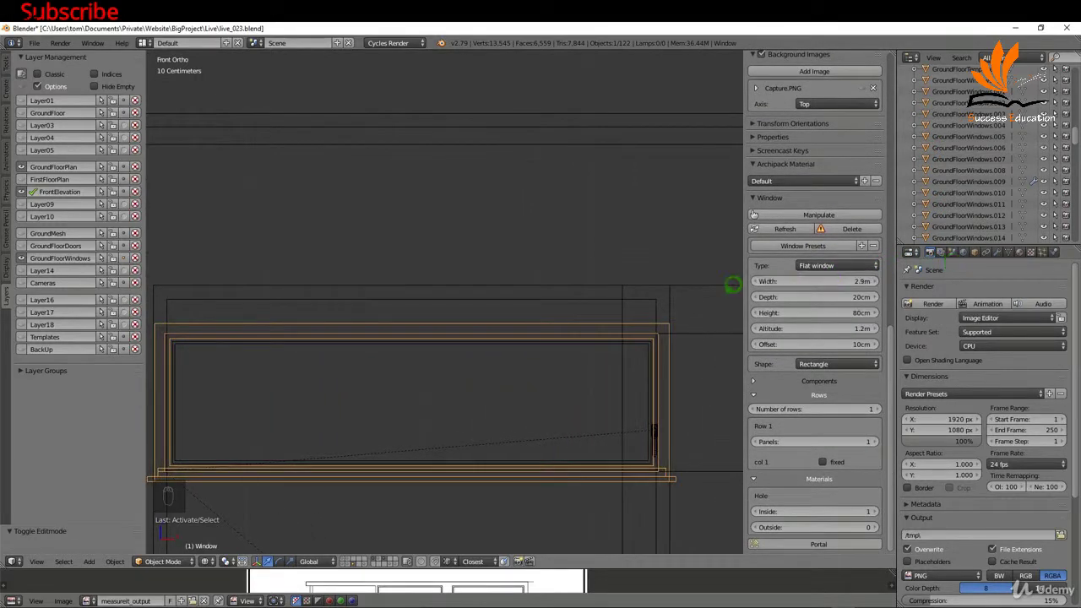
pyautogui.scroll(6, 647, 333)
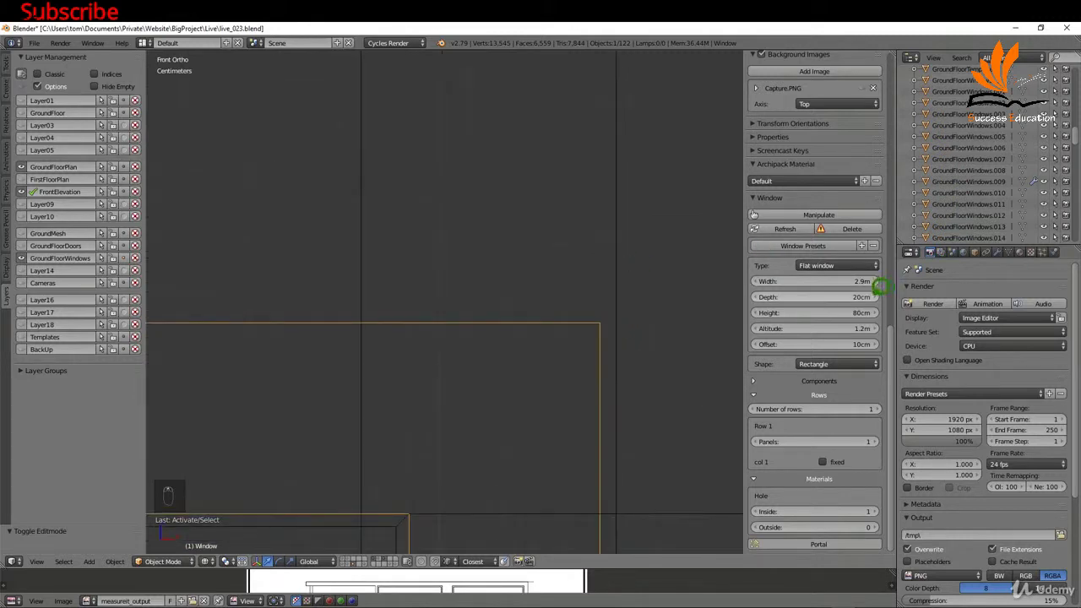
pyautogui.scroll(-2, 620, 243)
pyautogui.scroll(-5, 634, 230)
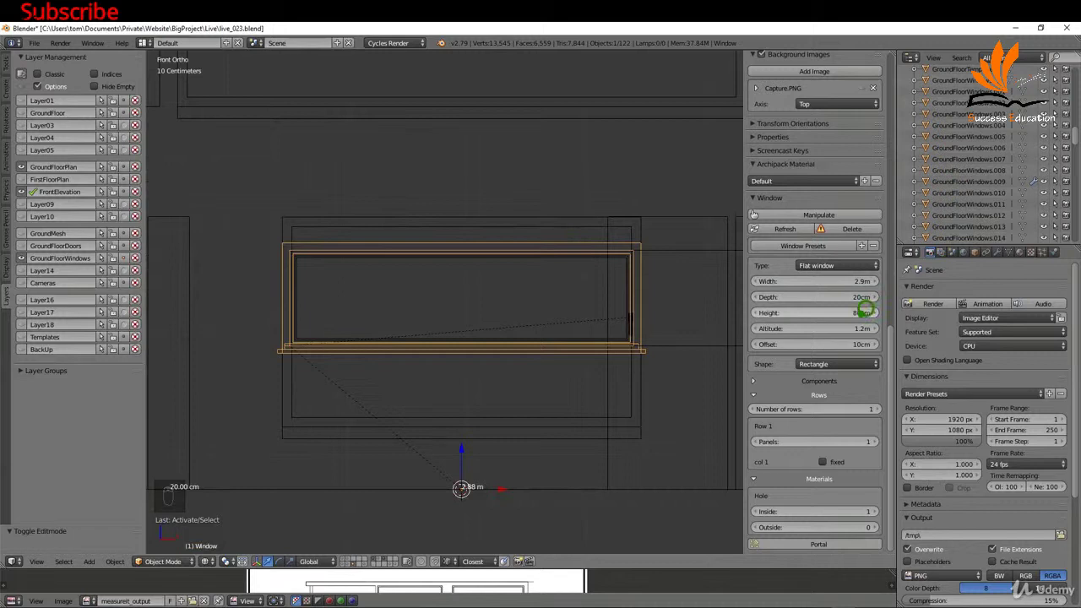
# Set the window's height to 1.4 m and its altitude to 57 cm to fit the elevation drawing.
pyautogui.moveTo(864, 306)
pyautogui.mouseDown()
pyautogui.moveTo(849, 307)
pyautogui.moveTo(876, 307)
pyautogui.mouseUp()
pyautogui.moveTo(779, 327)
pyautogui.mouseDown()
pyautogui.moveTo(842, 316)
pyautogui.moveTo(794, 316)
pyautogui.mouseUp()
pyautogui.scroll(15, 300, 410)
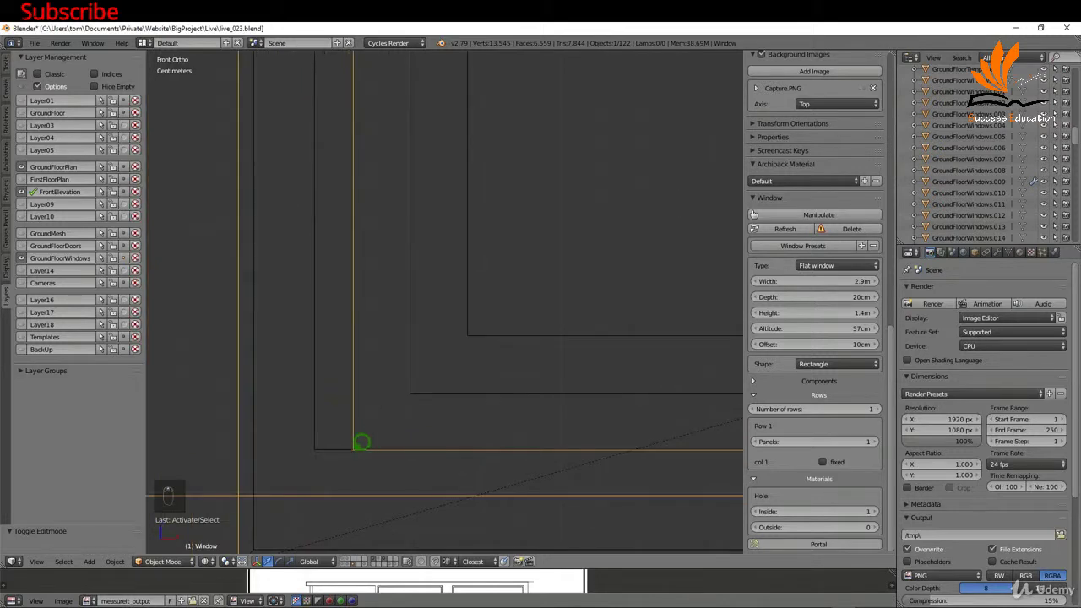
# Increase the kitchen window's height to 1.6 m so its top matches the front elevation outline.
pyautogui.scroll(-6, 361, 441)
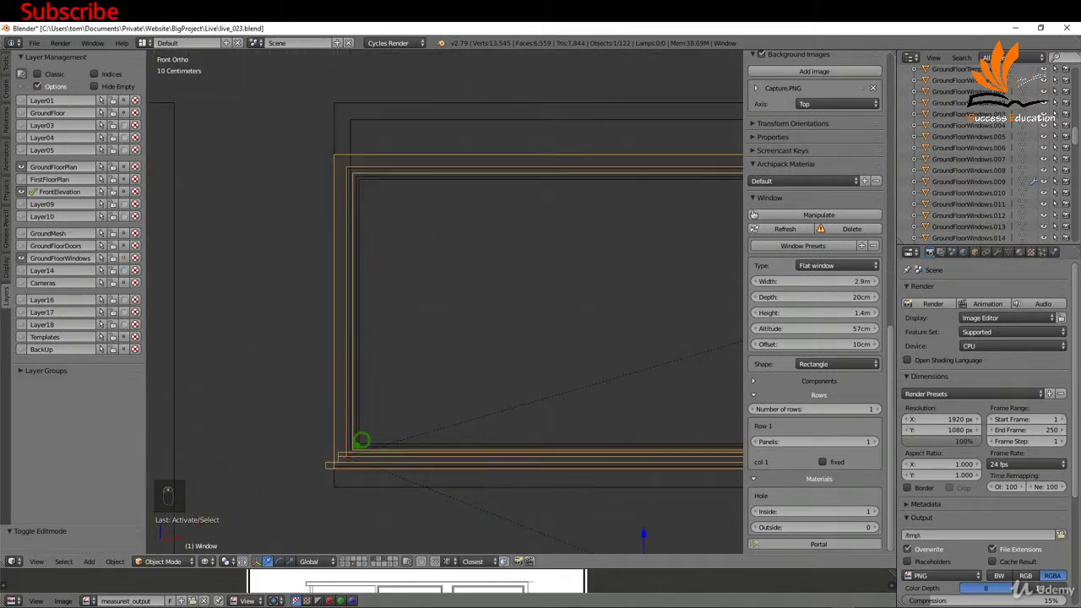
pyautogui.scroll(-1, 362, 440)
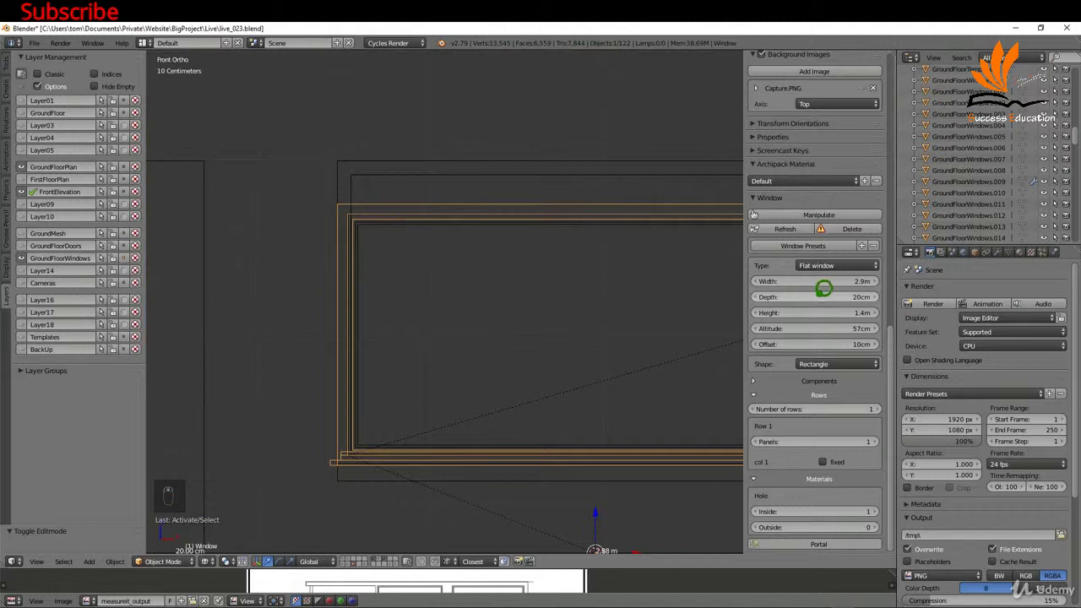
pyautogui.moveTo(833, 312); pyautogui.dragTo(856, 304)
pyautogui.scroll(-5, 314, 307)
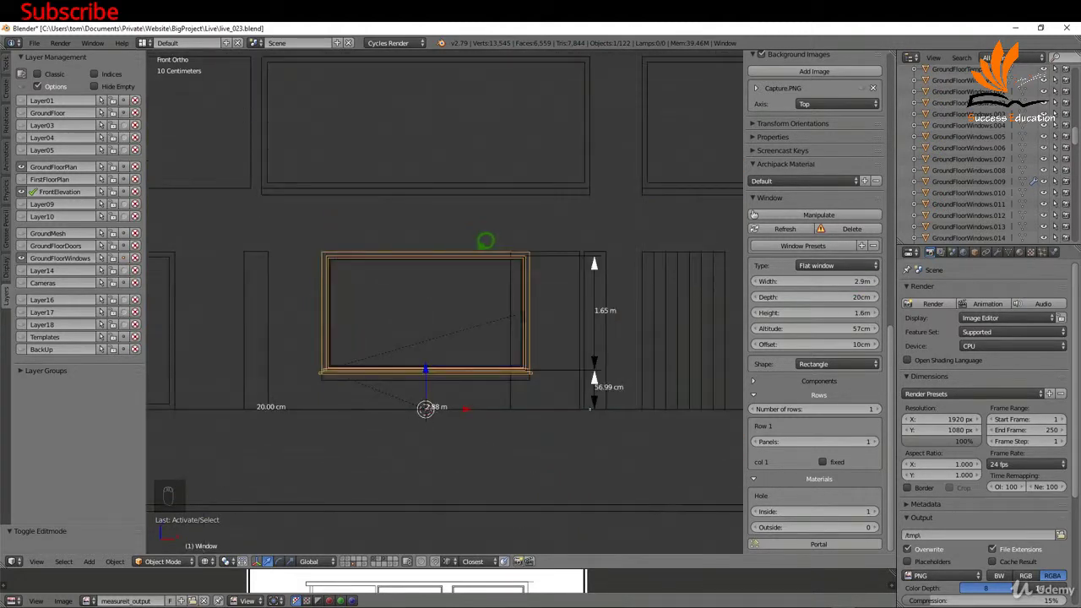
pyautogui.moveTo(519, 261); pyautogui.dragTo(453, 293, button='middle')
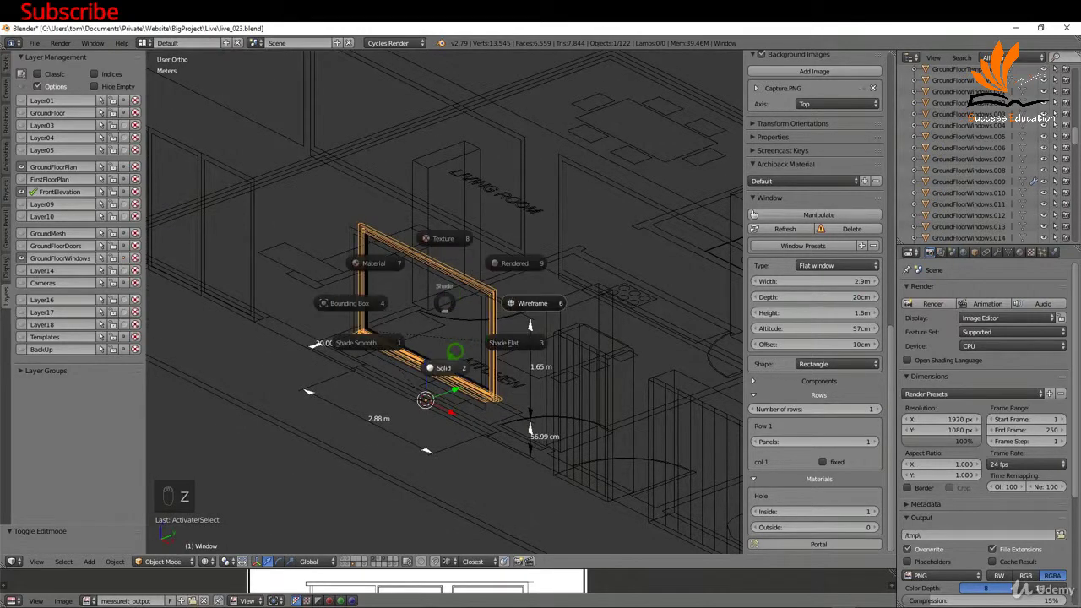
# Switch the viewport to solid shading and hide the FrontElevation layer, keeping GroundFloorPlan and GroundFloorWindows shown.
pyautogui.press('z')
pyautogui.moveTo(497, 315); pyautogui.dragTo(410, 319, button='middle')
pyautogui.moveTo(532, 393); pyautogui.dragTo(555, 439, button='middle')
pyautogui.moveTo(438, 333); pyautogui.dragTo(475, 314, button='middle')
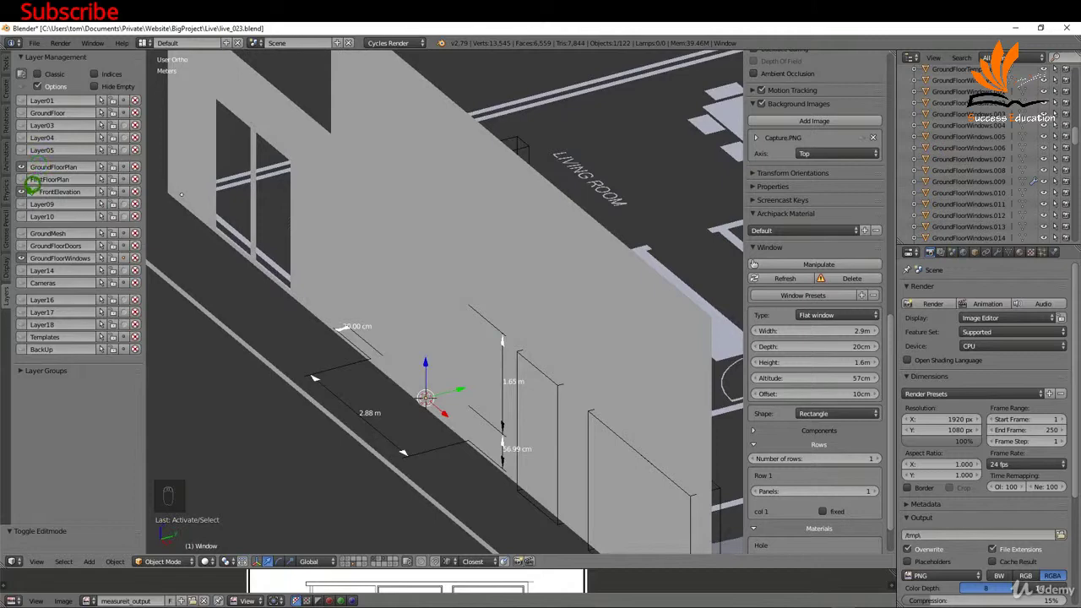
pyautogui.click(36, 167)
pyautogui.moveTo(495, 398); pyautogui.dragTo(510, 337, button='middle')
pyautogui.scroll(2, 510, 337)
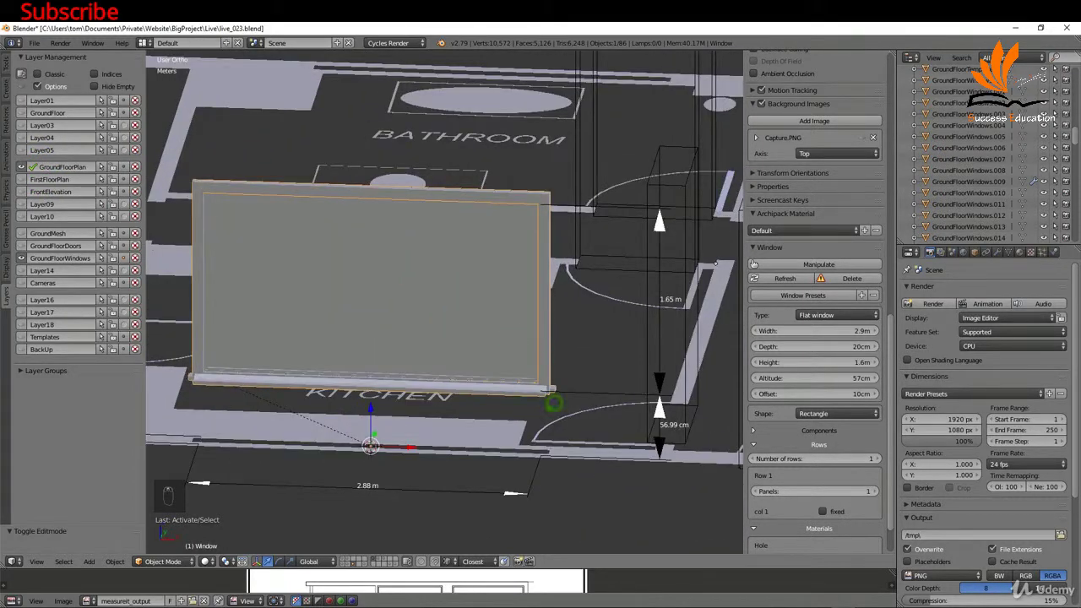
# Add an Archipack light portal to the kitchen window.
pyautogui.scroll(-2, 849, 439)
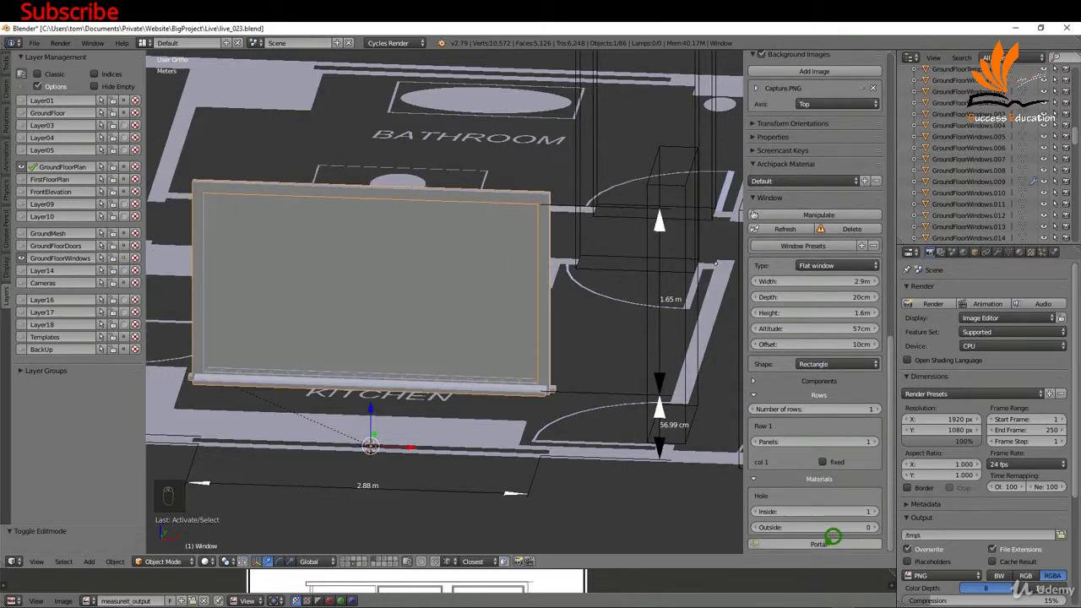
pyautogui.click(823, 543)
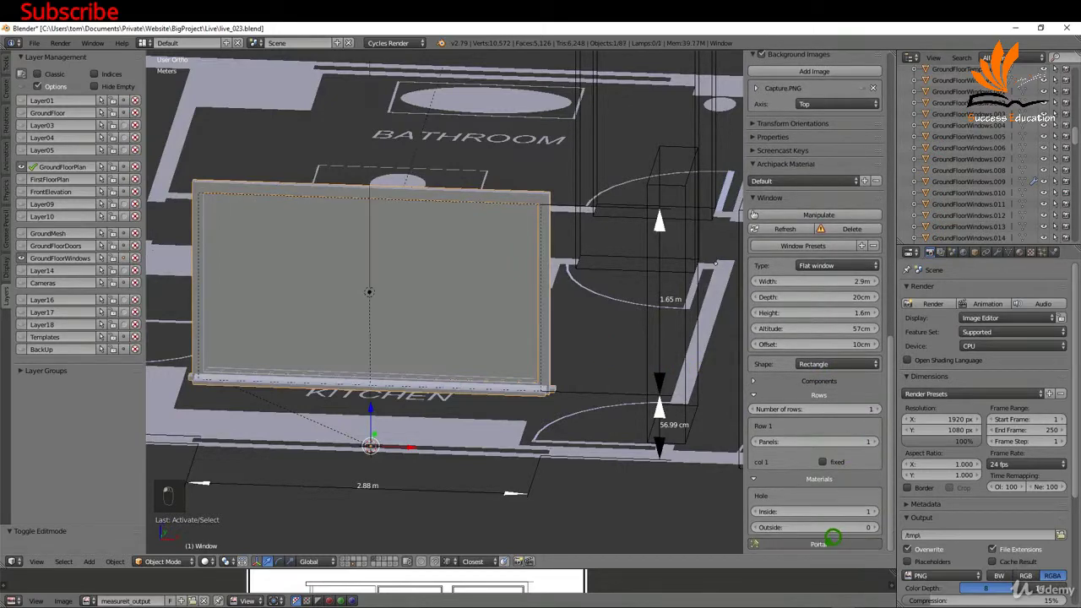
pyautogui.moveTo(456, 363); pyautogui.dragTo(431, 350, button='middle')
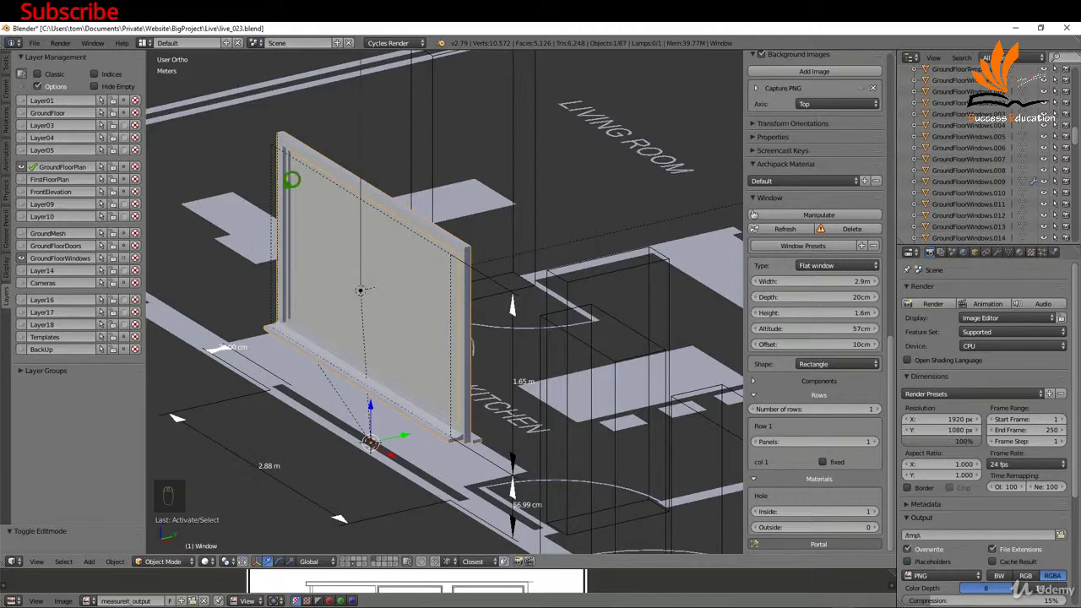
# In Edit Mode, move the four vertices along the kitchen window sill's projecting edge about 15 cm away from the frame along Y.
pyautogui.press('Tab')
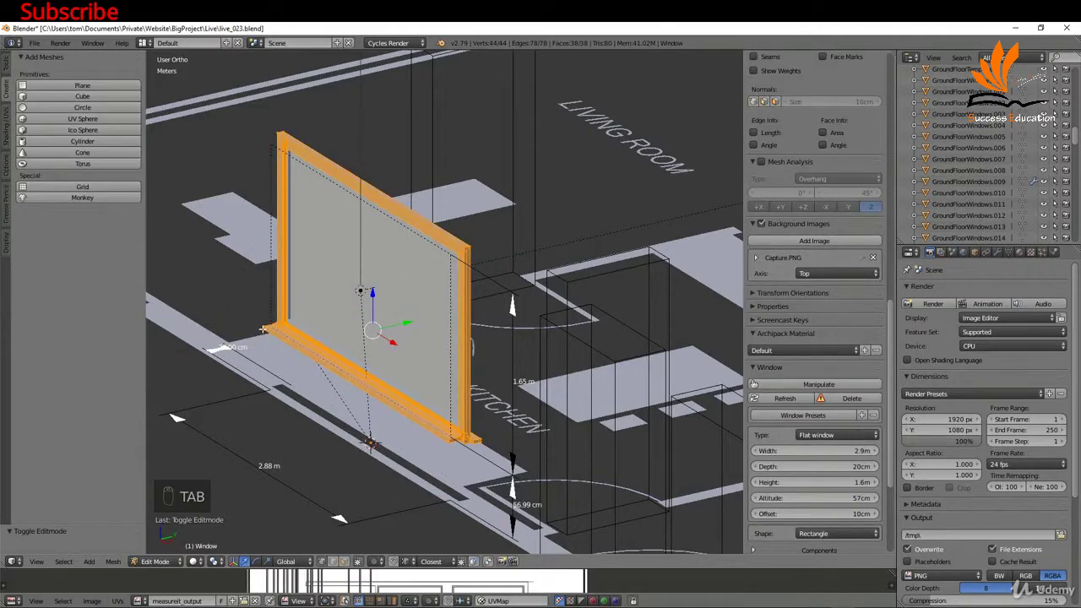
pyautogui.rightClick(264, 329)
pyautogui.keyDown('shift'); pyautogui.rightClick(450, 436); pyautogui.keyUp('shift')
pyautogui.keyDown('shift'); pyautogui.rightClick(450, 450); pyautogui.keyUp('shift')
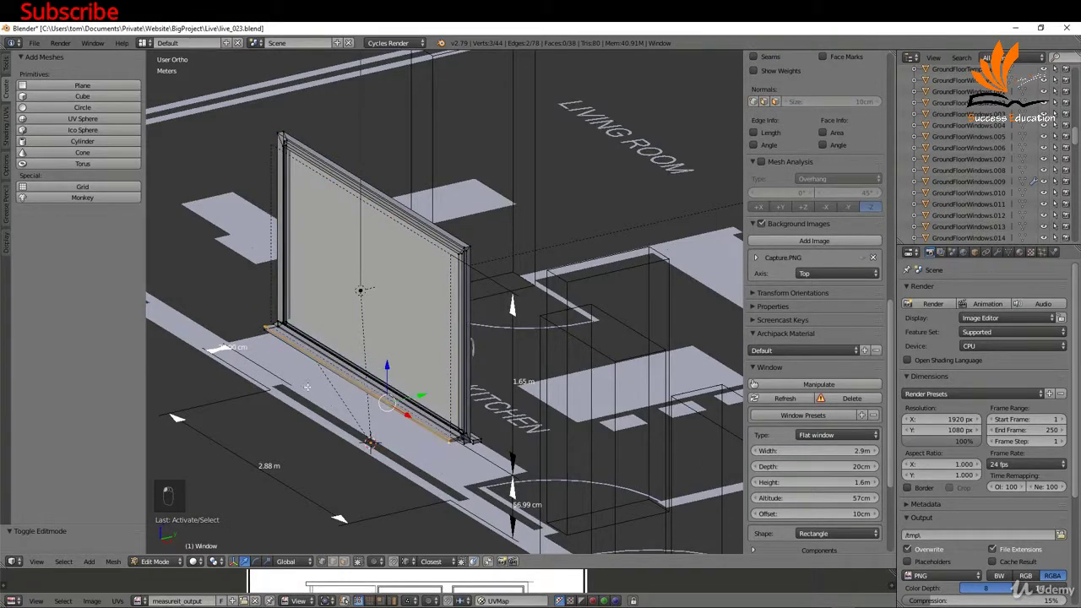
pyautogui.keyDown('shift'); pyautogui.rightClick(259, 336); pyautogui.keyUp('shift')
pyautogui.moveTo(392, 378); pyautogui.dragTo(372, 379)
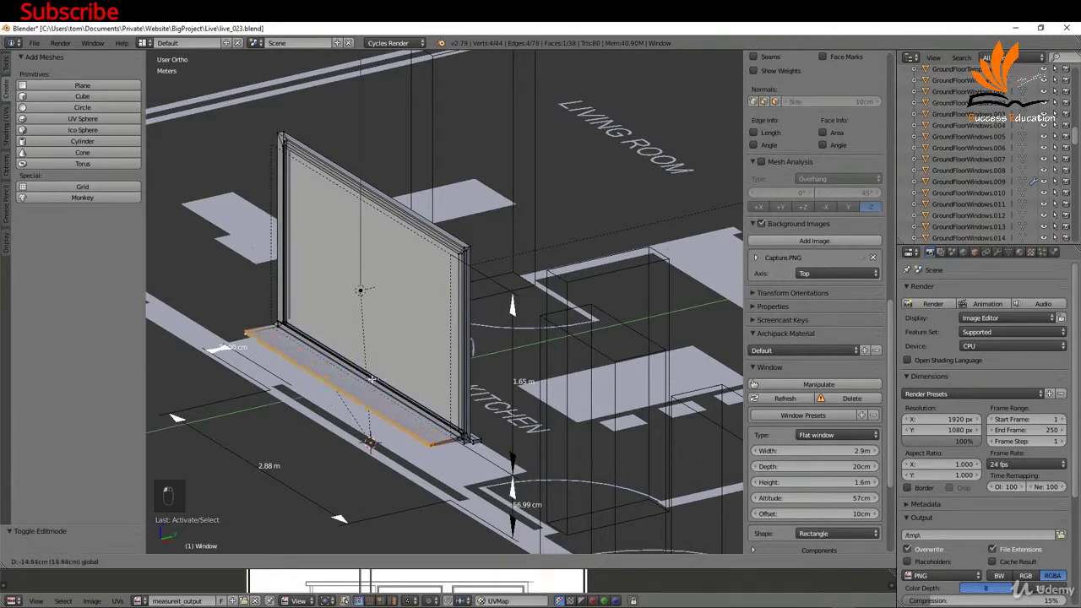
pyautogui.click(374, 380)
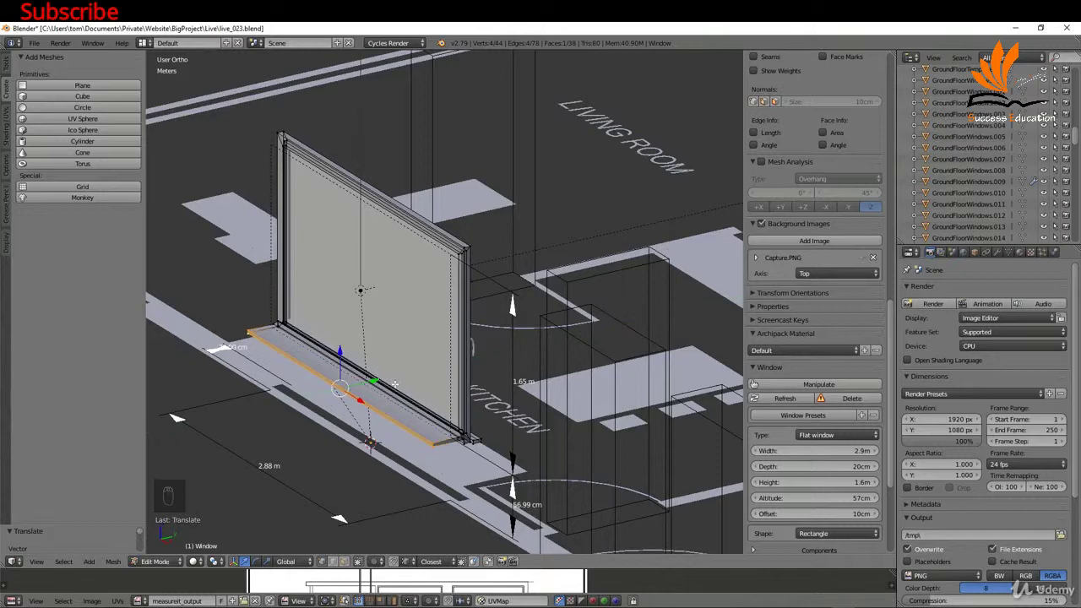
pyautogui.press('Tab')
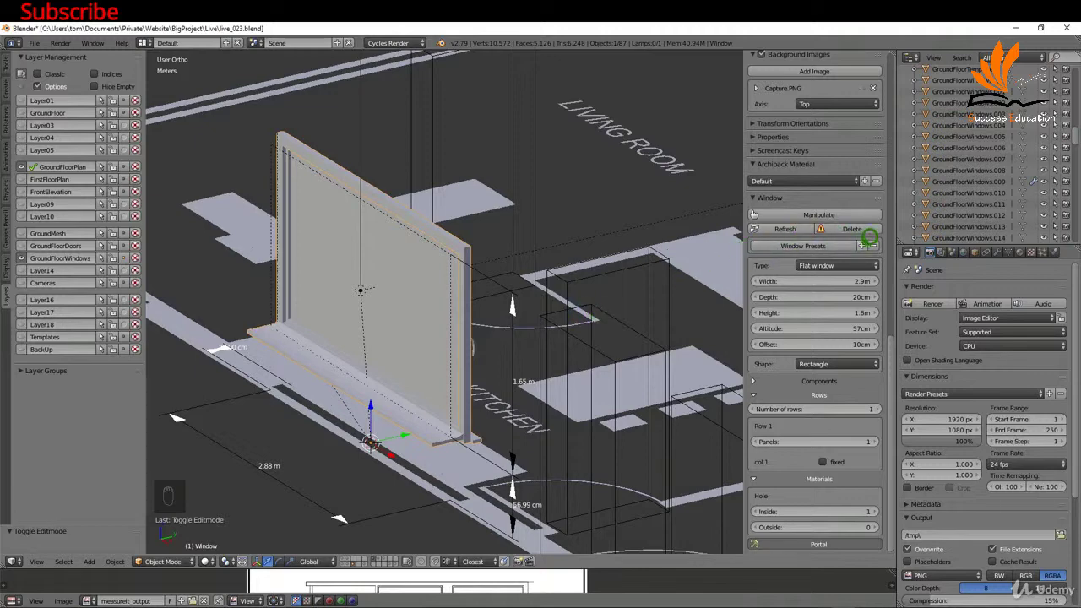
# Save the kitchen window's settings as a new window preset named largefront_backwindow.
pyautogui.click(864, 245)
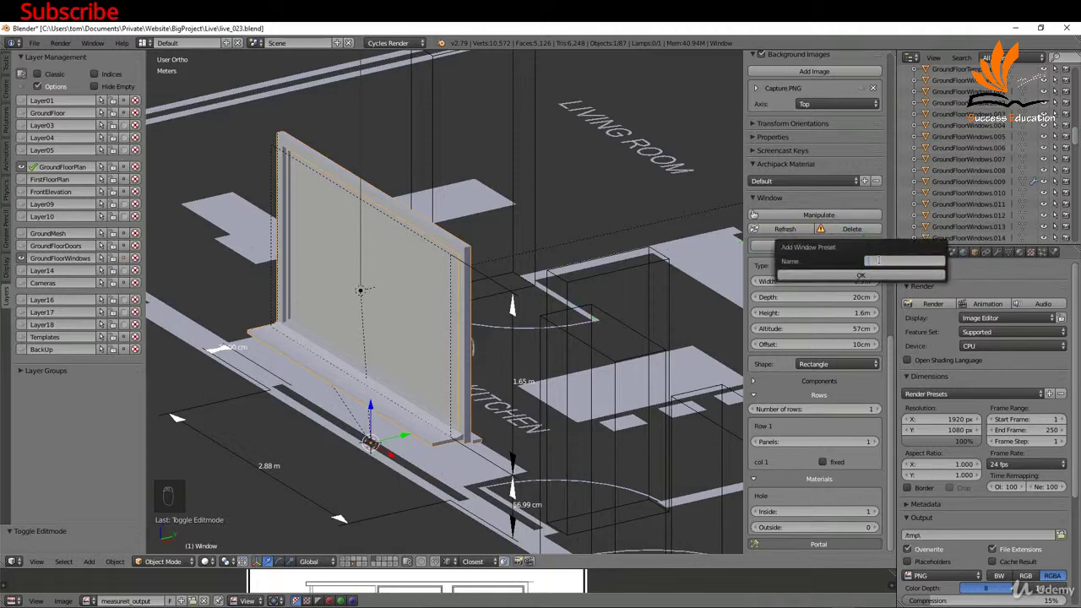
pyautogui.write('Large')
pyautogui.write('Front BackWindow')
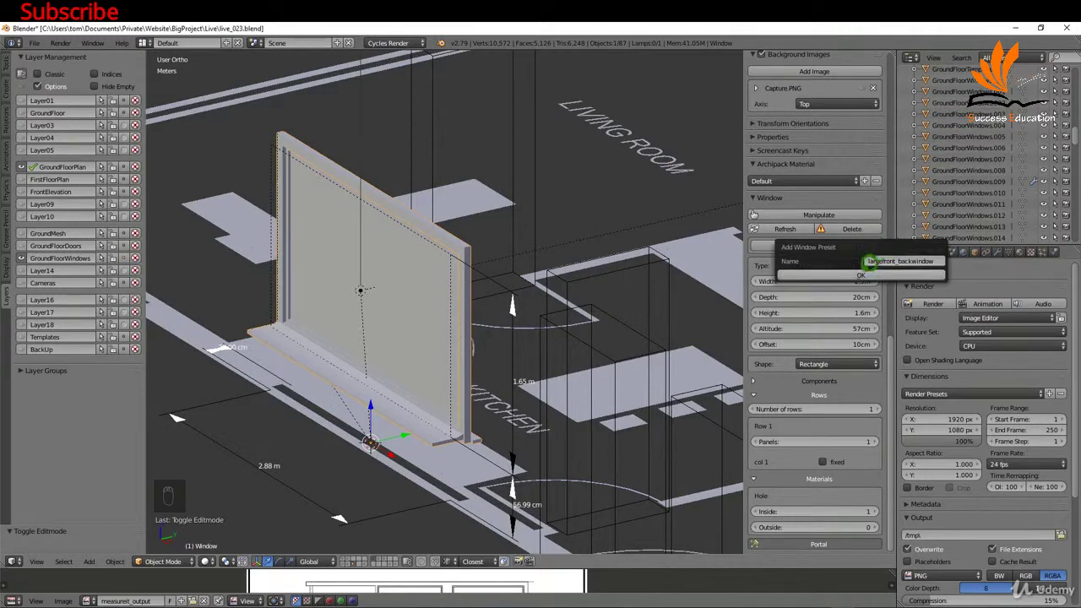
pyautogui.click(863, 273)
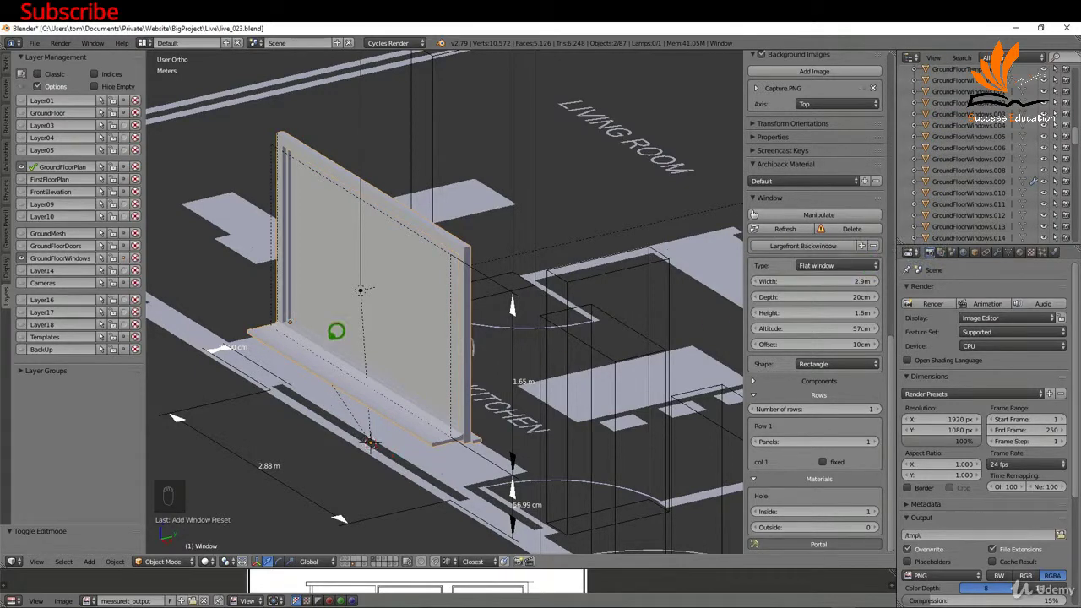
# Select the GroundFloorWindows template object and open its mesh in Edit Mode.
pyautogui.scroll(-7, 321, 326)
pyautogui.moveTo(676, 342); pyautogui.dragTo(579, 242, button='middle')
pyautogui.scroll(4, 626, 342)
pyautogui.rightClick(633, 363)
pyautogui.press('Tab')
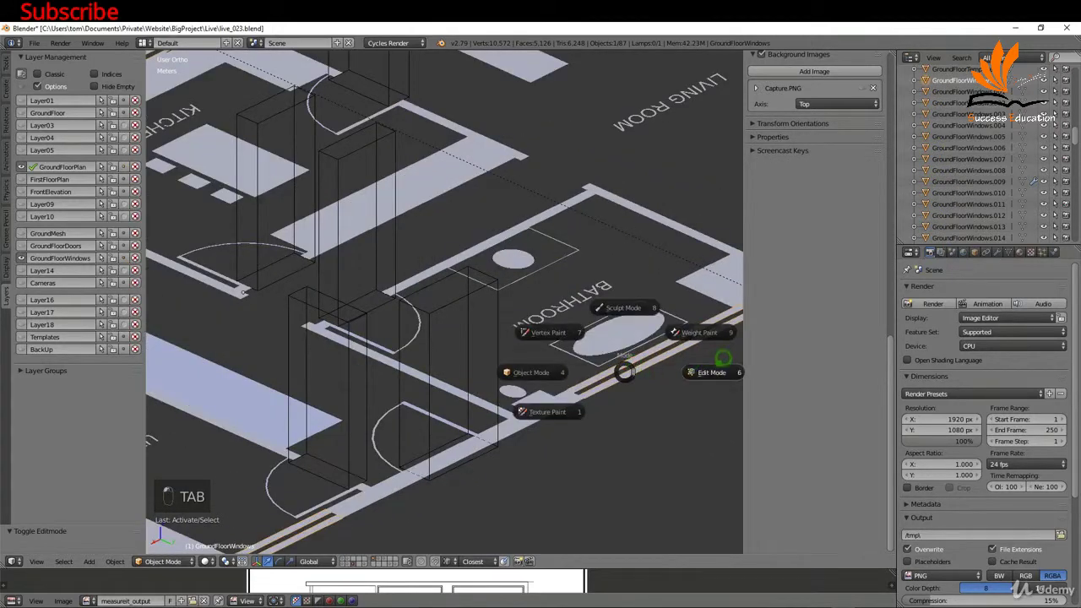
pyautogui.click(712, 373)
# Select all geometry of the bathroom window template in top view, snap the 3D cursor to it, and return to Object Mode.
pyautogui.press('KP_7')
pyautogui.scroll(-3, 617, 362)
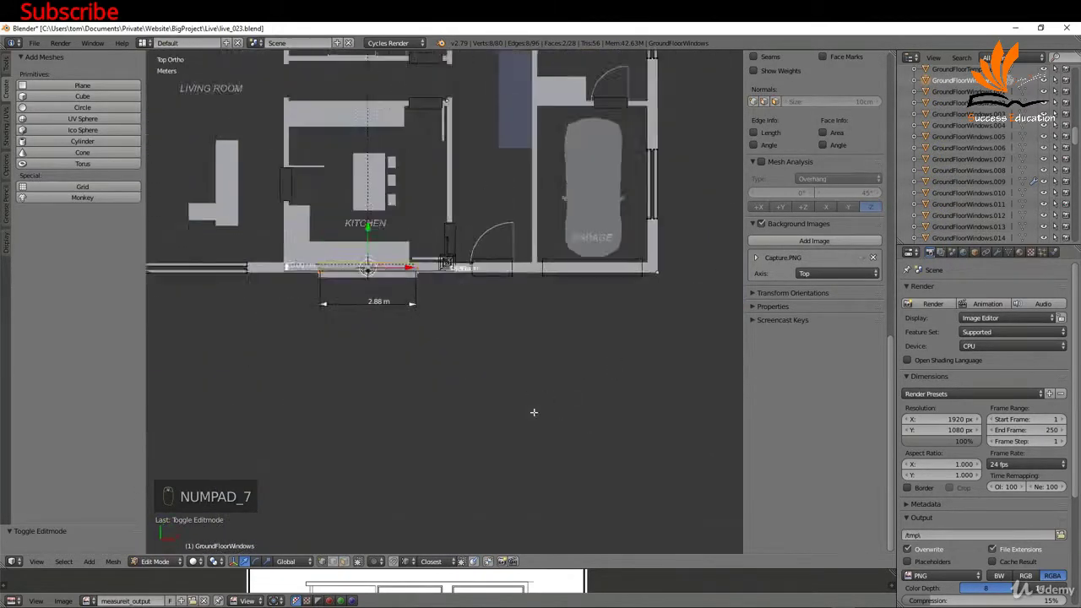
pyautogui.scroll(8, 414, 68)
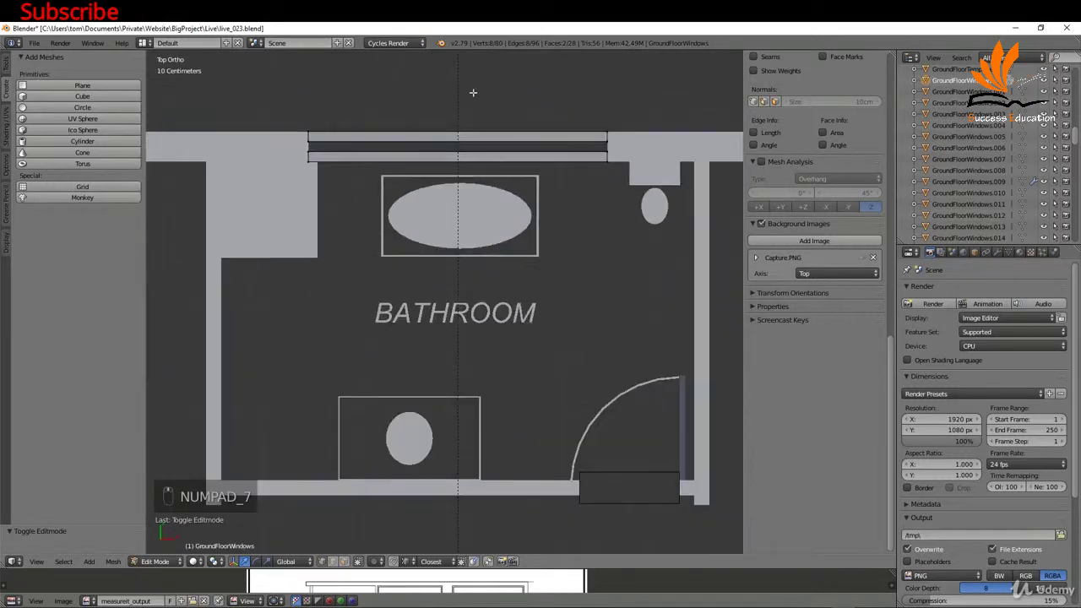
pyautogui.press('a')
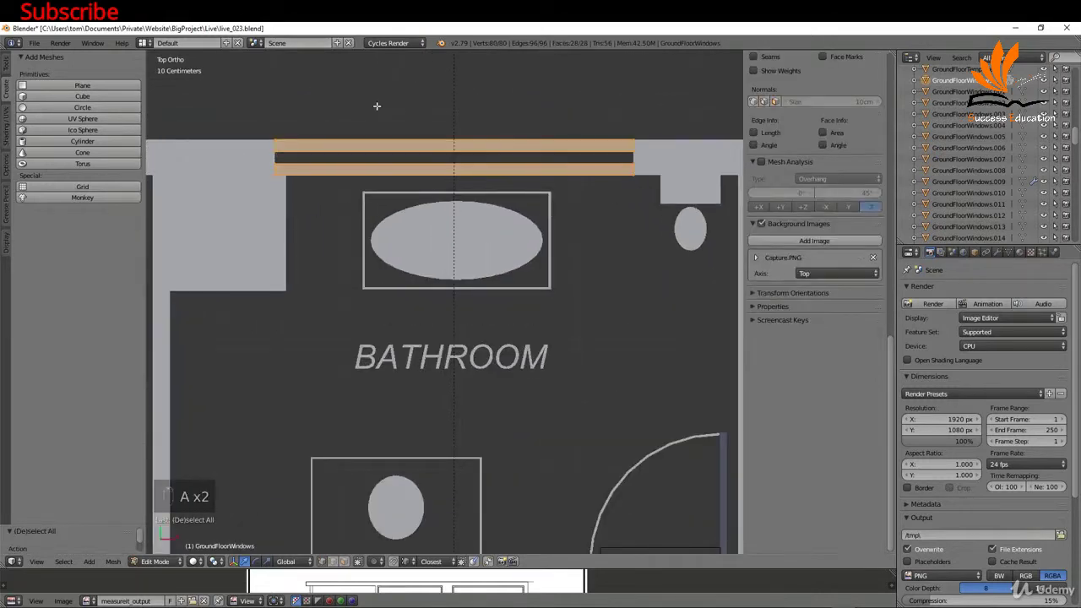
pyautogui.press('a')
pyautogui.press('b')
pyautogui.moveTo(251, 99); pyautogui.dragTo(651, 190)
pyautogui.hotkey('shift', 's')
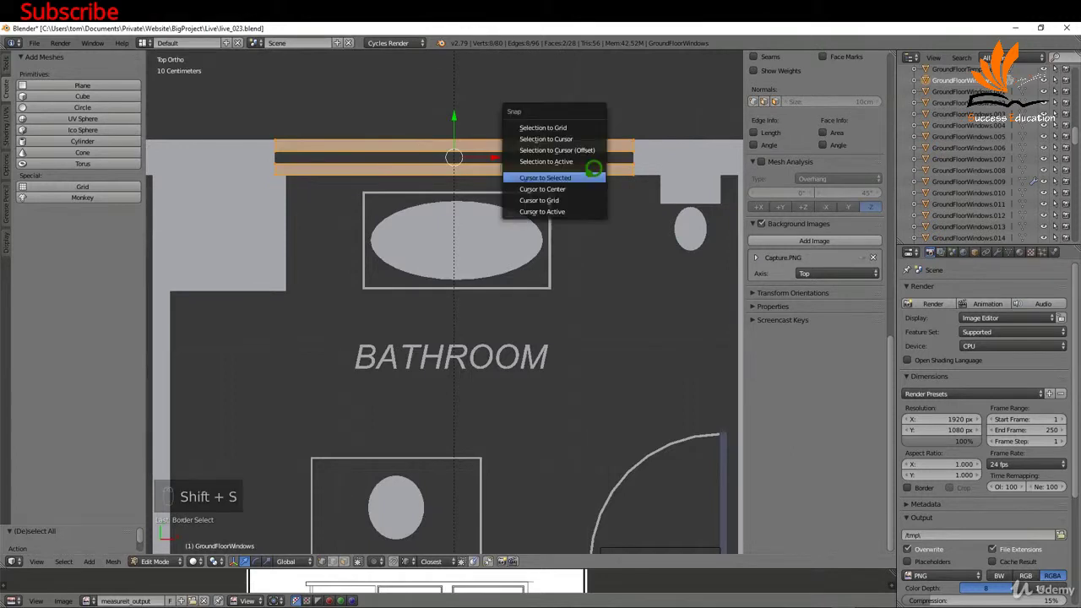
pyautogui.click(583, 175)
pyautogui.press('Tab')
pyautogui.click(510, 166)
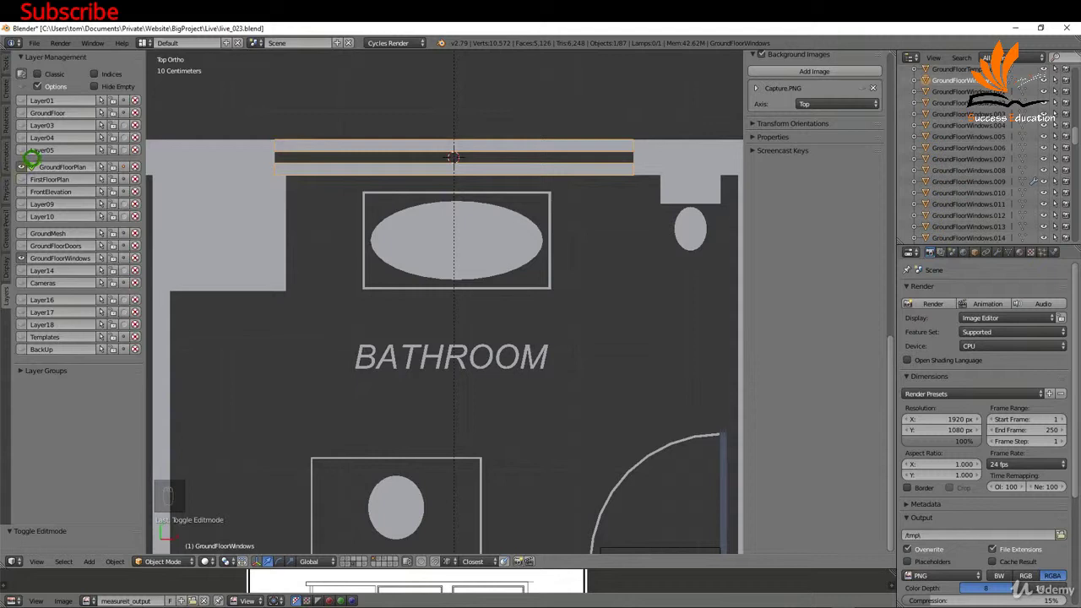
# Isolate the GroundFloorWindows layer and add an Archipack window at the 3D cursor using the Largefront Backwindow preset.
pyautogui.click(21, 166)
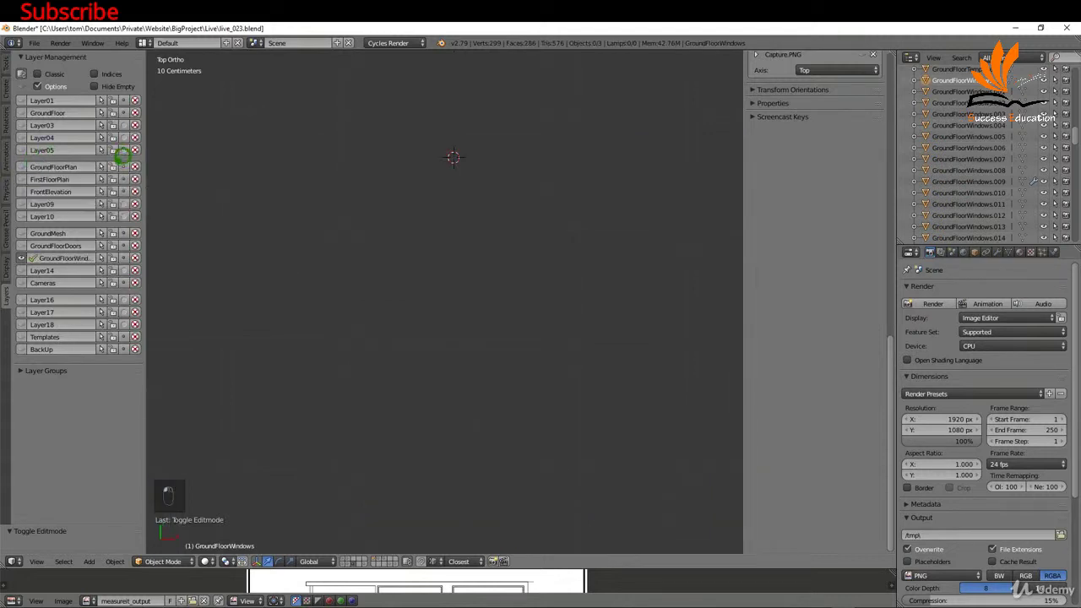
pyautogui.click(33, 99)
pyautogui.click(8, 86)
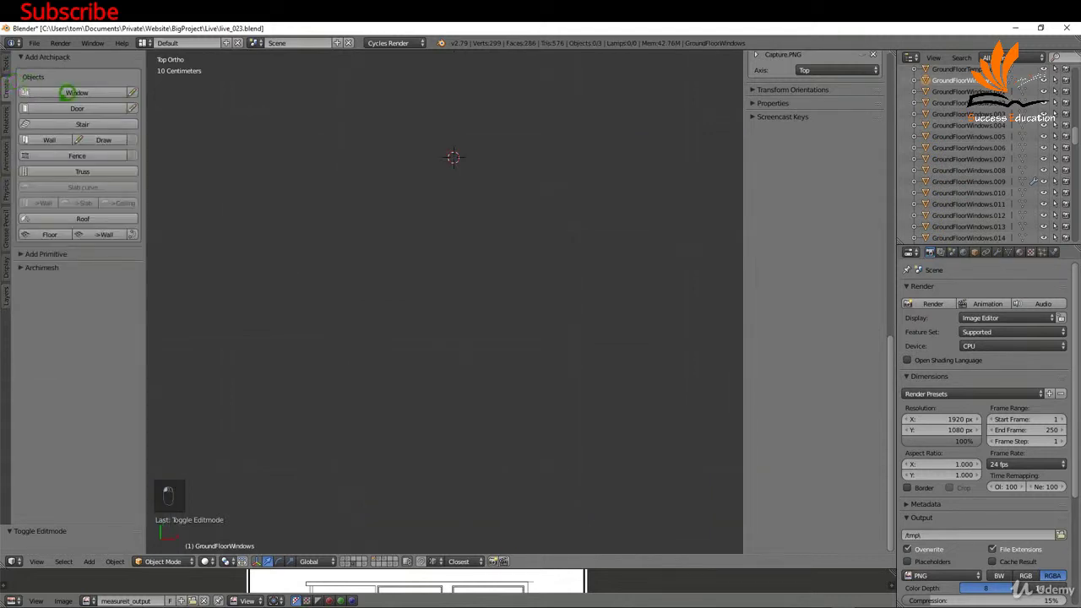
pyautogui.click(88, 89)
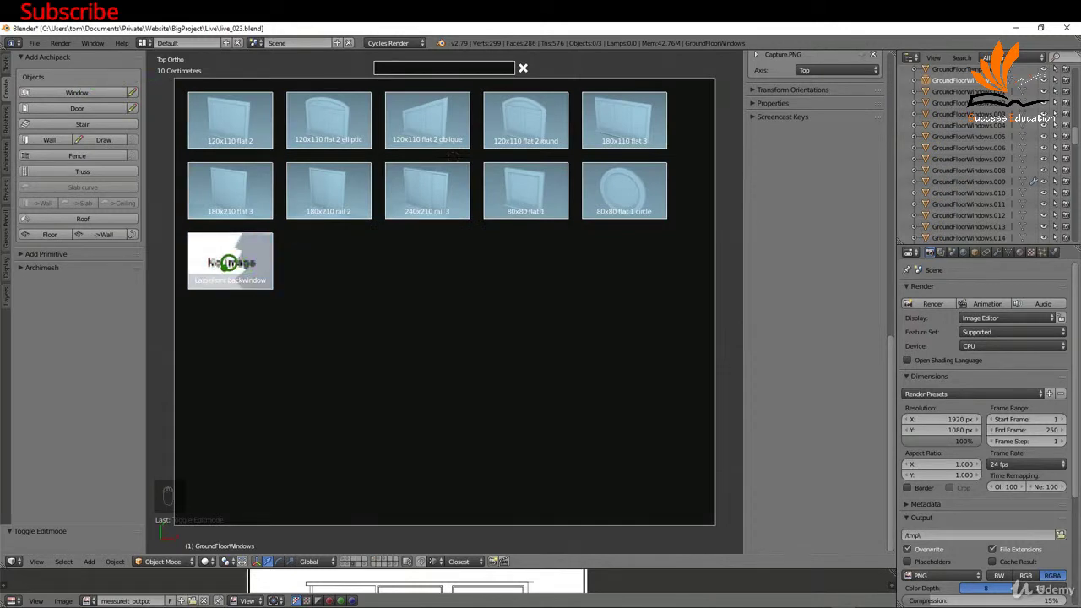
pyautogui.click(240, 254)
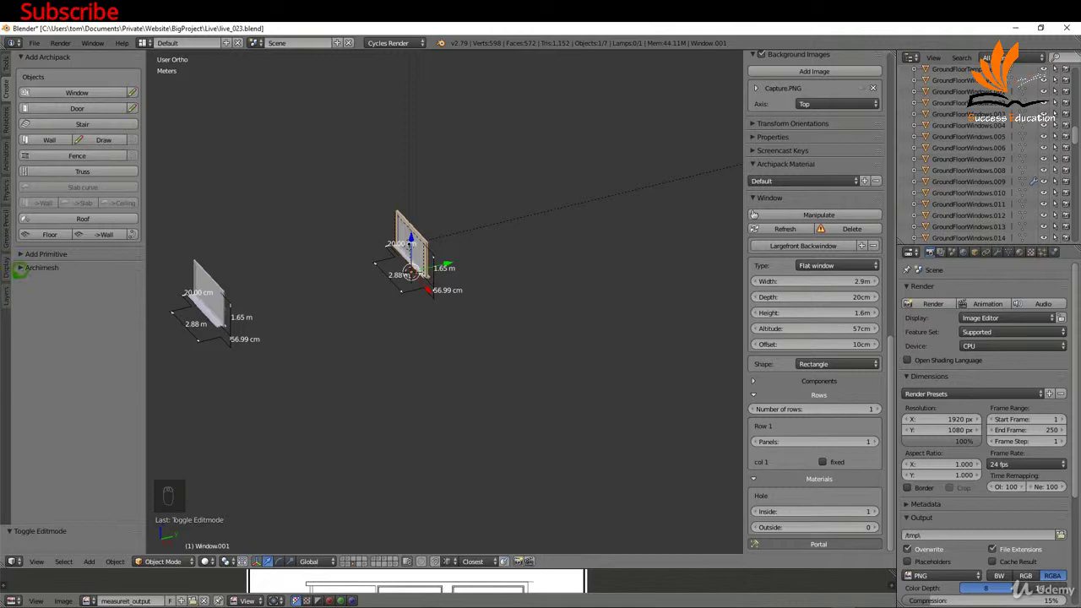
# Show the GroundFloorPlan layer together with the GroundFloorWindows layer to check the bathroom window's orientation.
pyautogui.click(8, 291)
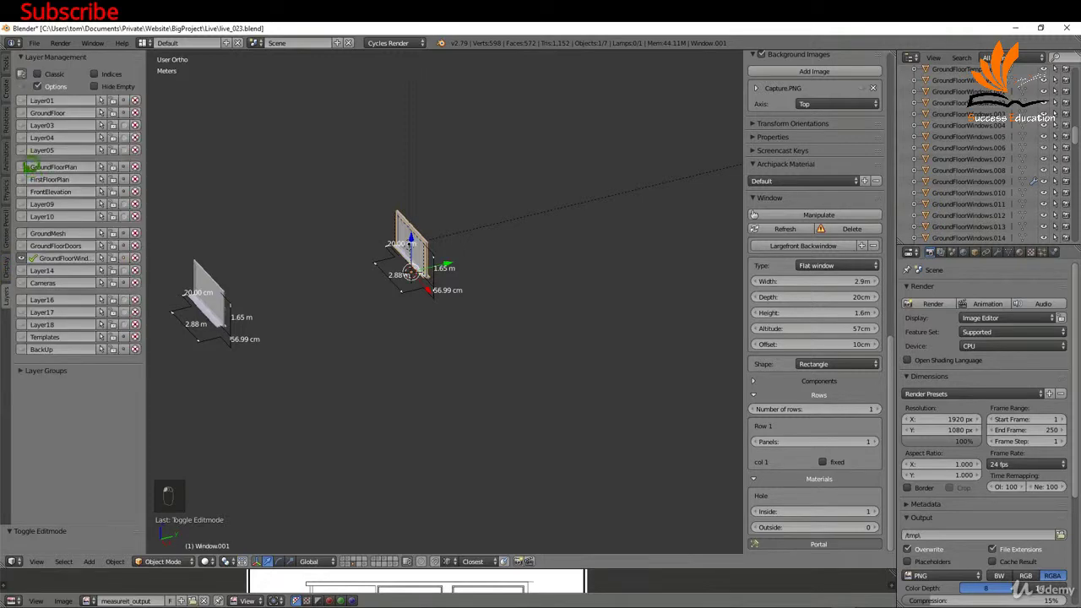
pyautogui.click(22, 167)
pyautogui.scroll(4, 434, 237)
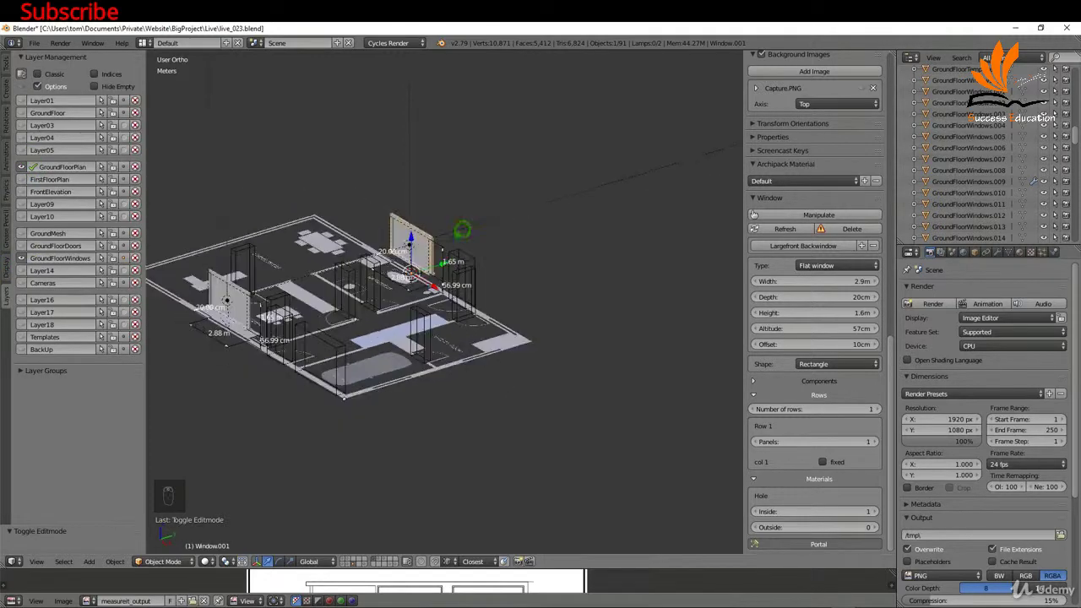
pyautogui.scroll(3, 434, 237)
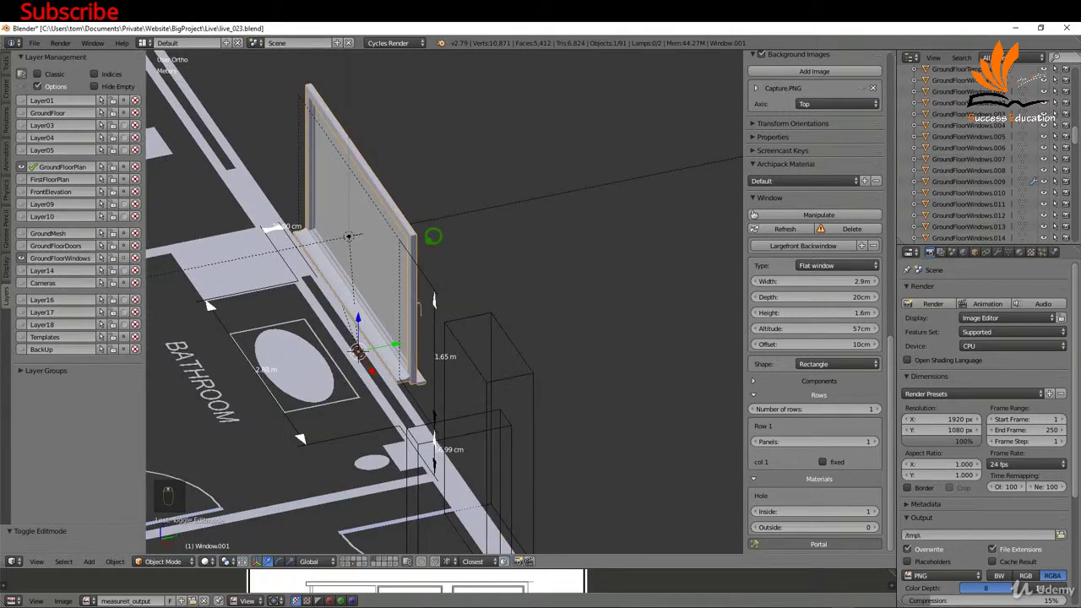
# Rotate the bathroom window 180° around the Z axis so its sill side faces the opposite way.
pyautogui.write('rz180')
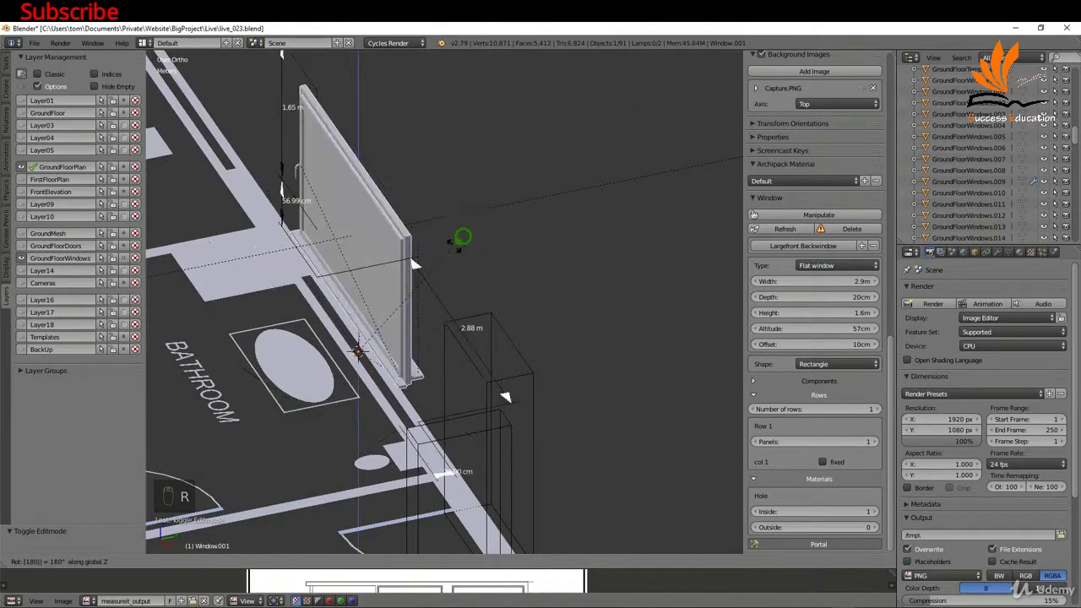
pyautogui.press('Return')
pyautogui.scroll(-1, 458, 238)
pyautogui.moveTo(459, 237); pyautogui.dragTo(404, 233, button='middle')
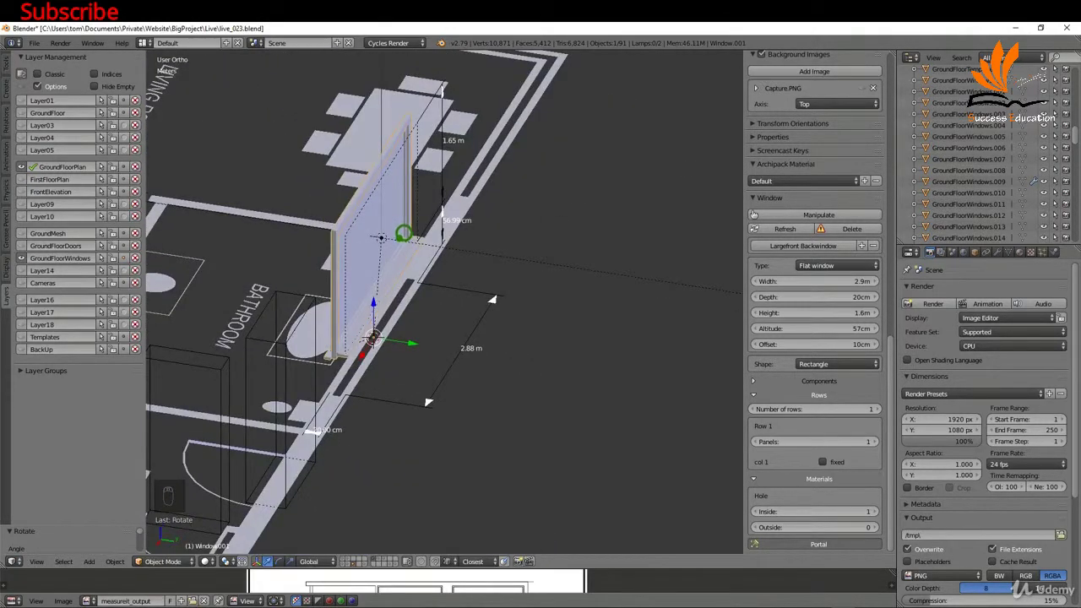
# Show the GroundFloor layer so the walls appear together with the floor plan and both windows.
pyautogui.scroll(-5, 482, 259)
pyautogui.moveTo(482, 259); pyautogui.dragTo(629, 406, button='middle')
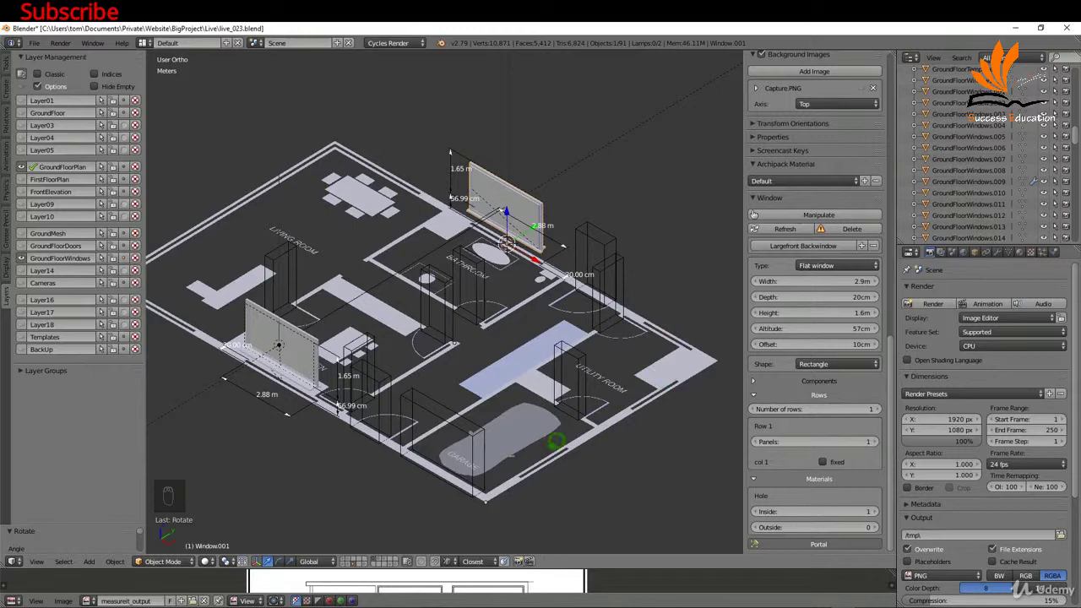
pyautogui.keyDown('shift'); pyautogui.moveTo(428, 380); pyautogui.dragTo(529, 369, button='middle'); pyautogui.keyUp('shift')
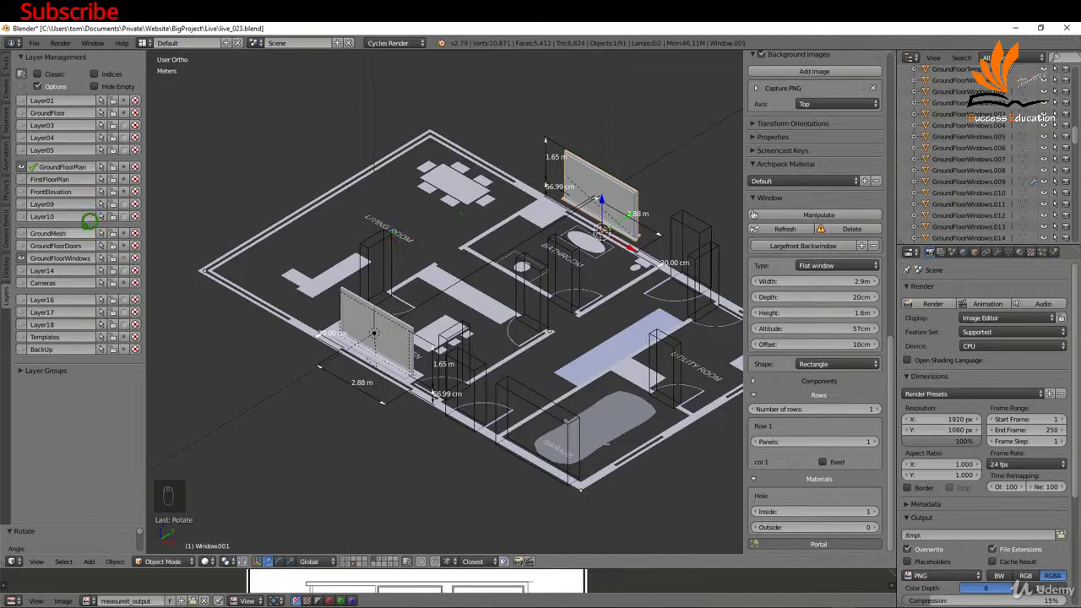
pyautogui.click(32, 112)
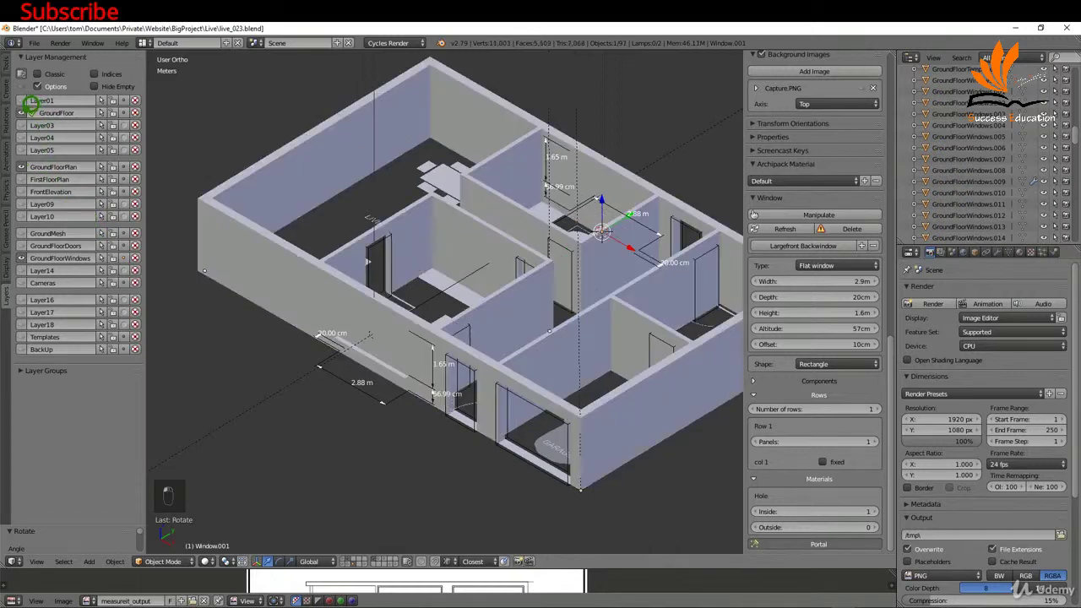
# Cut the openings for the 2.88 m wide windows into the ground floor's outer wall with Archipack AutoBoolean.
pyautogui.click(264, 231)
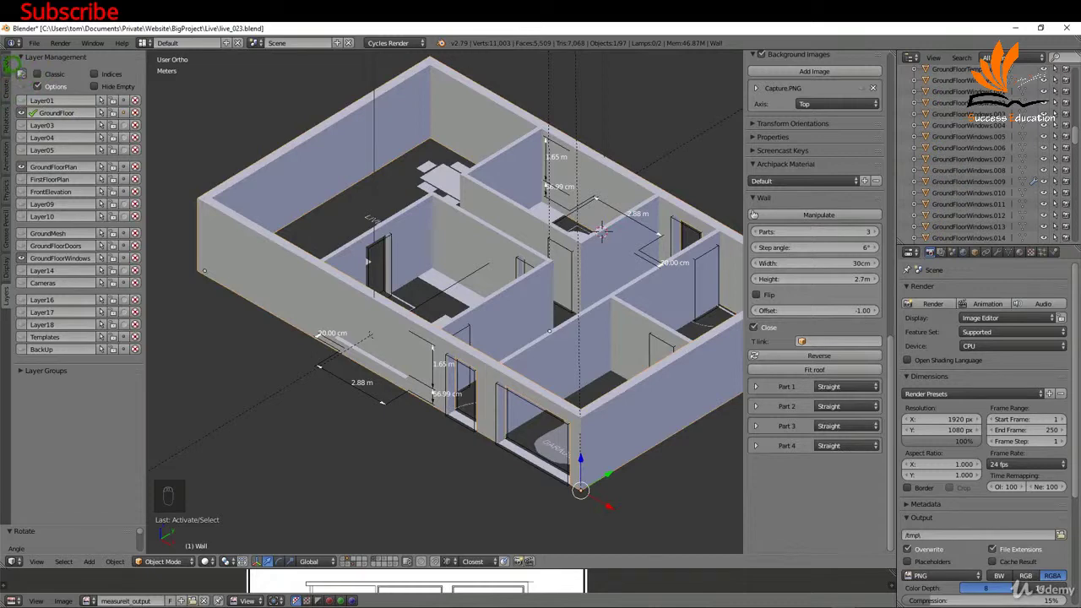
pyautogui.click(8, 59)
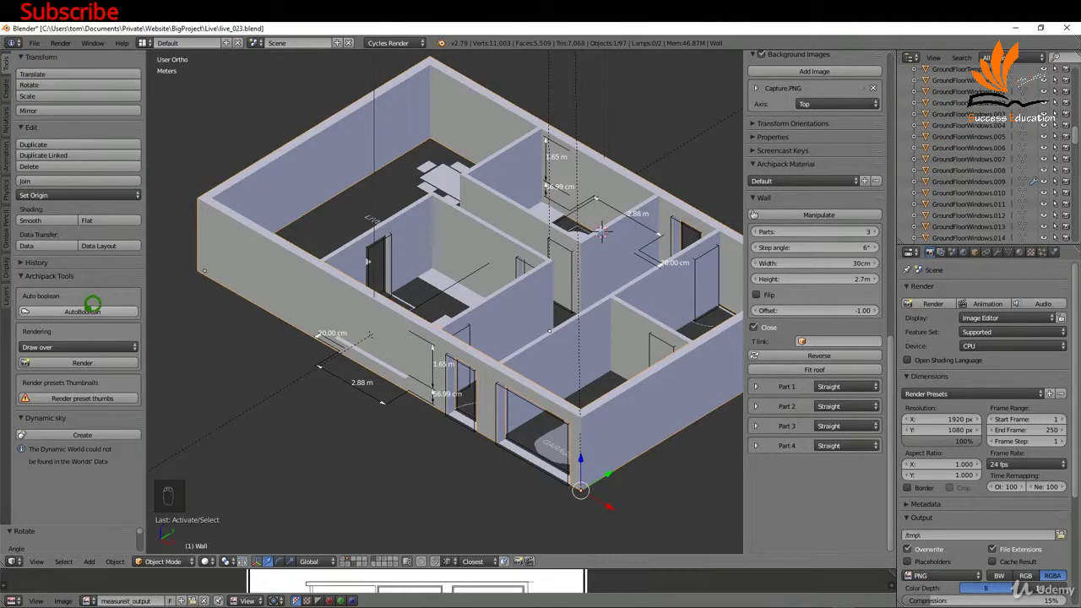
pyautogui.click(92, 310)
# Examine the newly cut window openings in the outer walls from several sides of the house.
pyautogui.scroll(5, 363, 303)
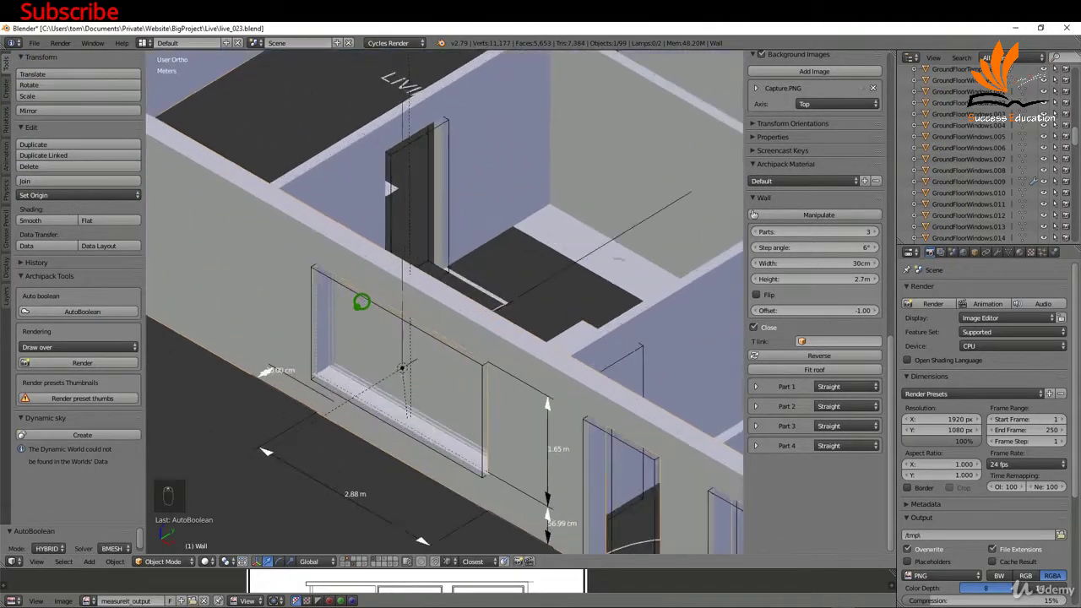
pyautogui.moveTo(448, 370); pyautogui.dragTo(401, 346, button='middle')
pyautogui.scroll(-4, 386, 341)
pyautogui.moveTo(472, 264); pyautogui.dragTo(436, 259, button='middle')
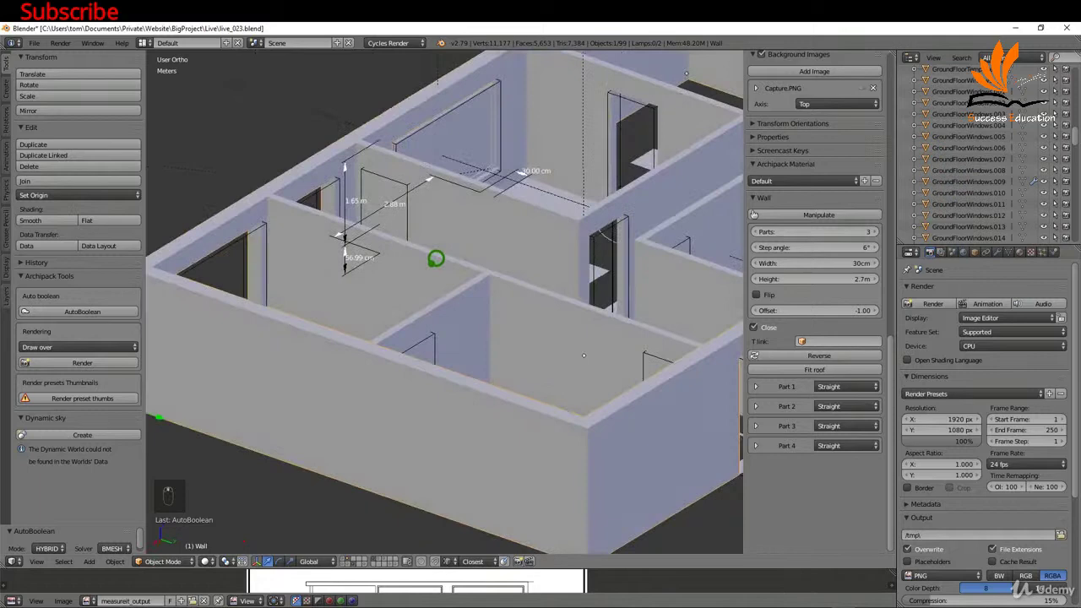
pyautogui.scroll(-4, 436, 258)
pyautogui.scroll(8, 685, 281)
pyautogui.scroll(-6, 499, 338)
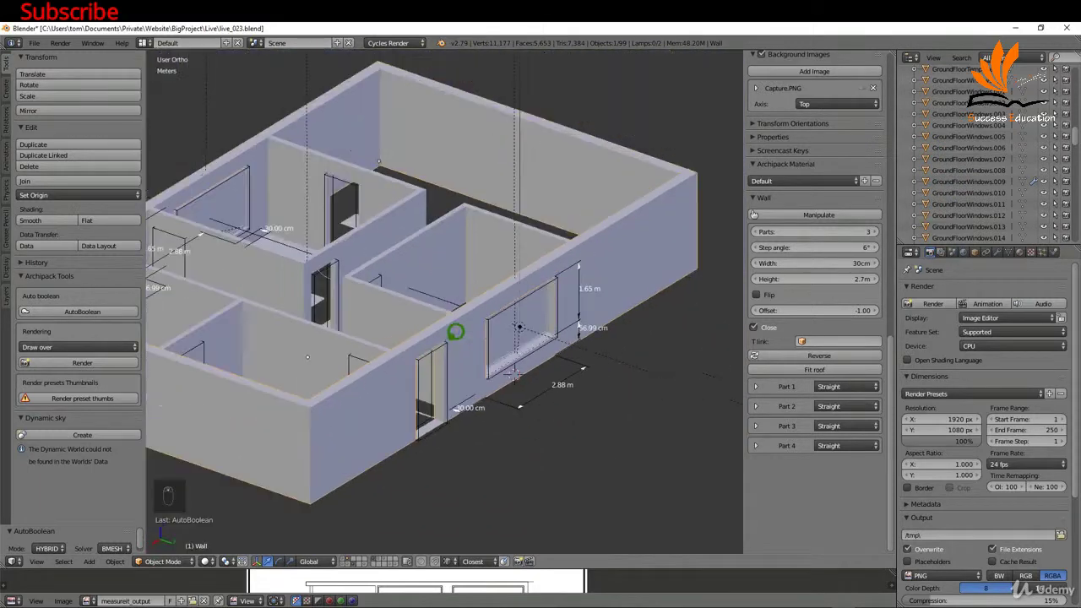
pyautogui.moveTo(447, 333); pyautogui.dragTo(592, 354, button='middle')
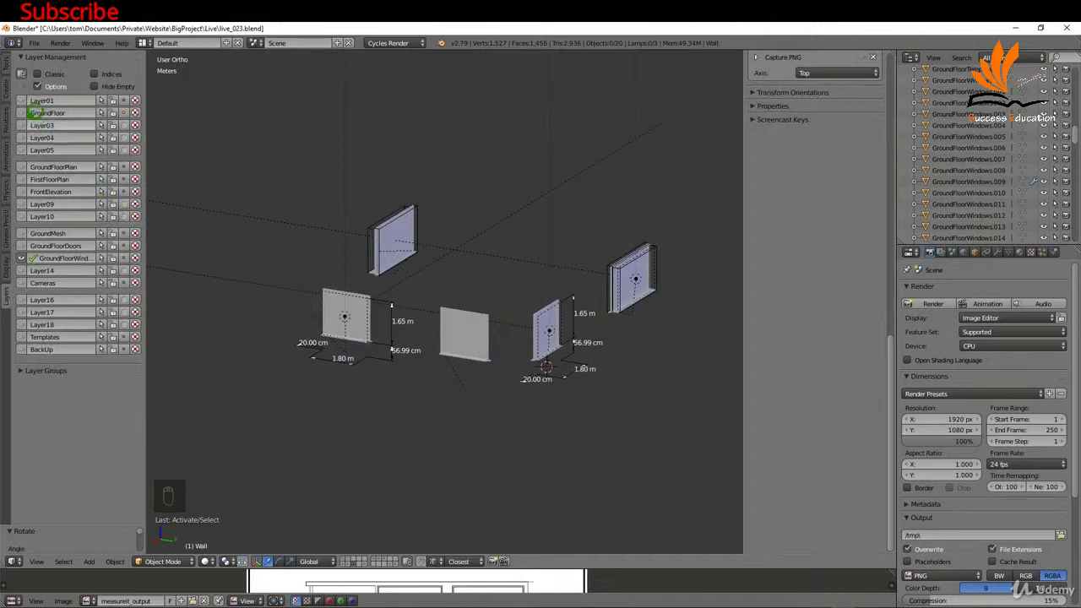
# Show the GroundFloor layer with the windows and run AutoBoolean on the outer wall to cut the 1.80 m window openings.
pyautogui.keyDown('shift'); pyautogui.click(29, 106); pyautogui.keyUp('shift')
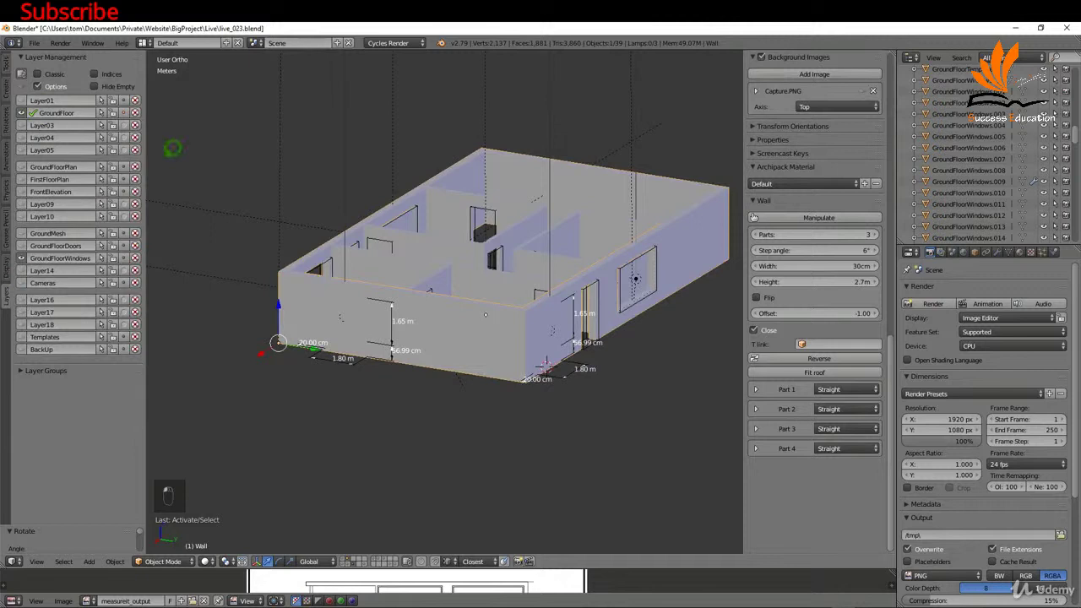
pyautogui.click(6, 61)
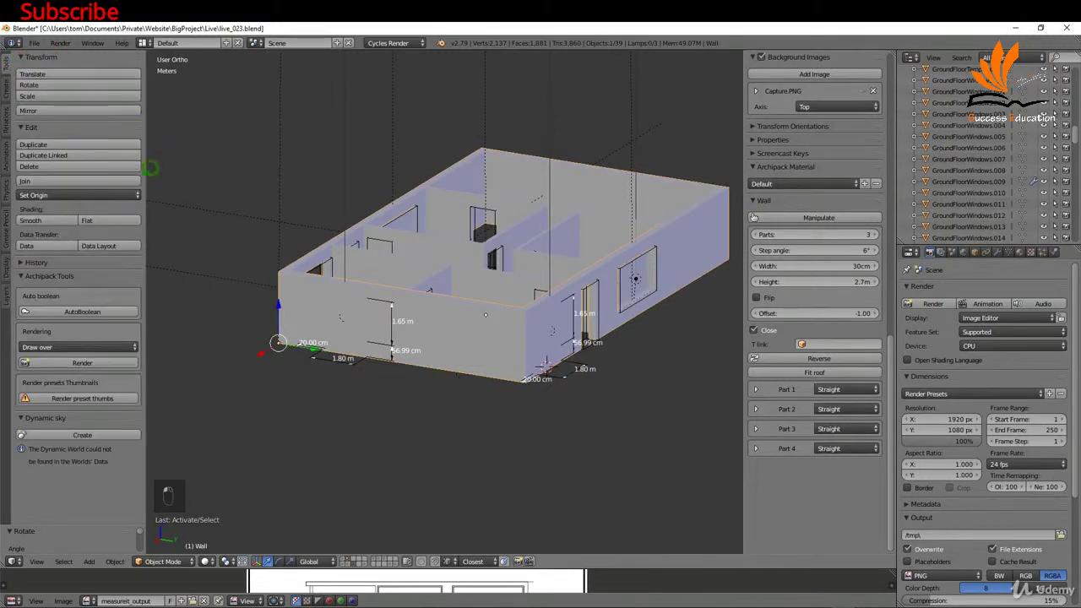
pyautogui.click(91, 310)
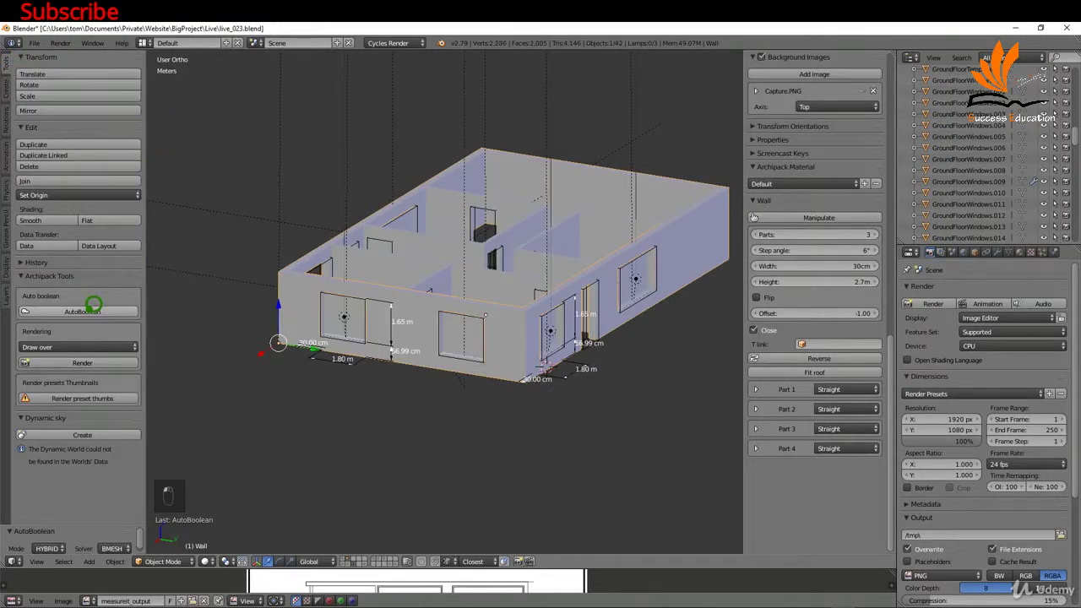
pyautogui.moveTo(406, 284); pyautogui.dragTo(451, 310, button='middle')
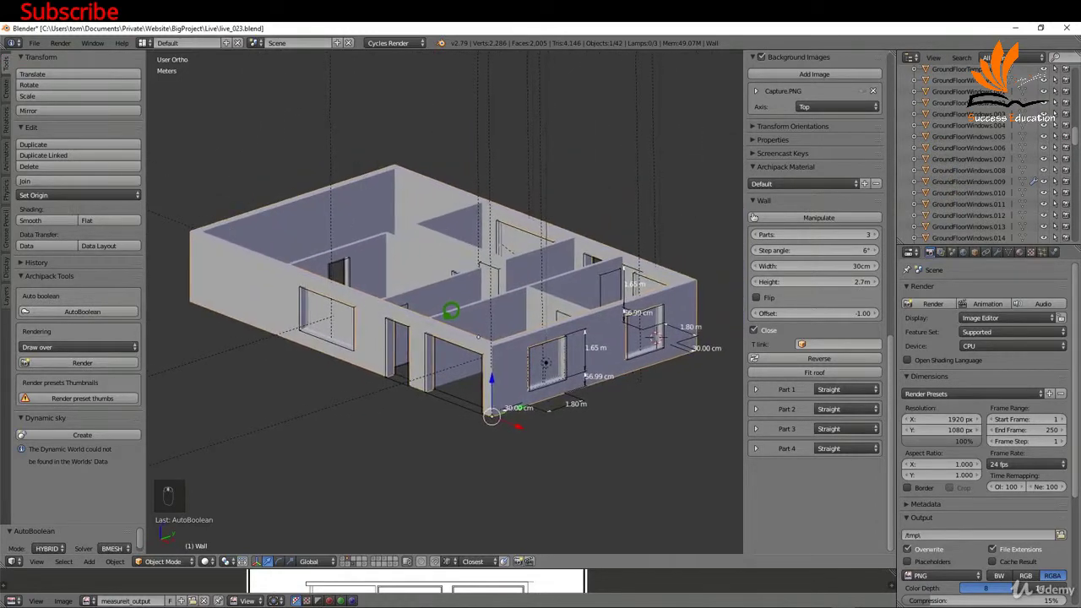
# Show the GroundFloorDoors layer along with the walls and windows, and deselect everything.
pyautogui.click(11, 285)
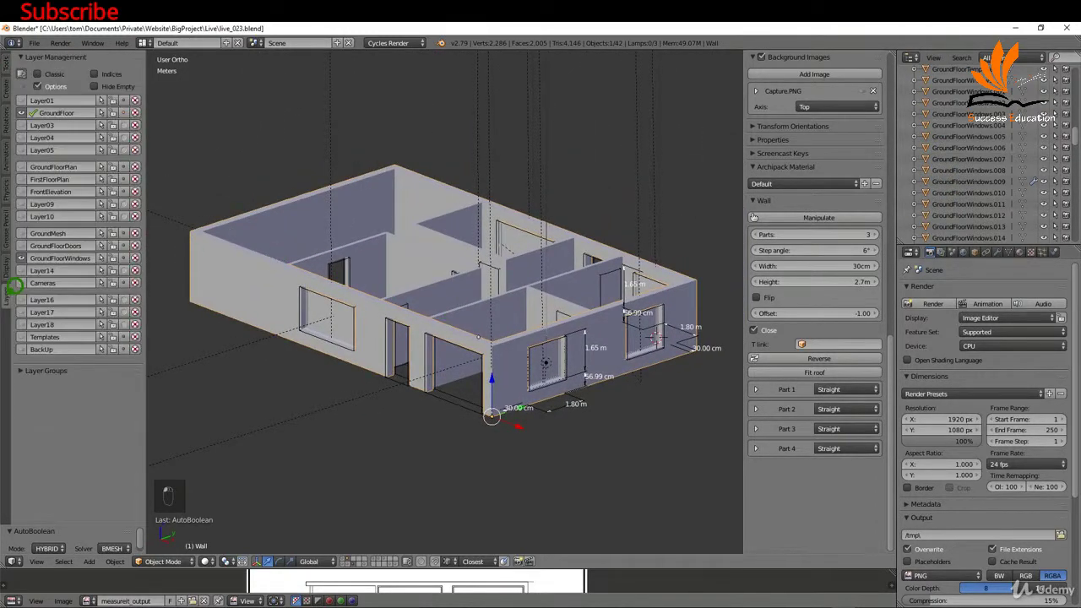
pyautogui.click(30, 243)
pyautogui.moveTo(547, 328); pyautogui.dragTo(567, 345, button='middle')
pyautogui.press('a')
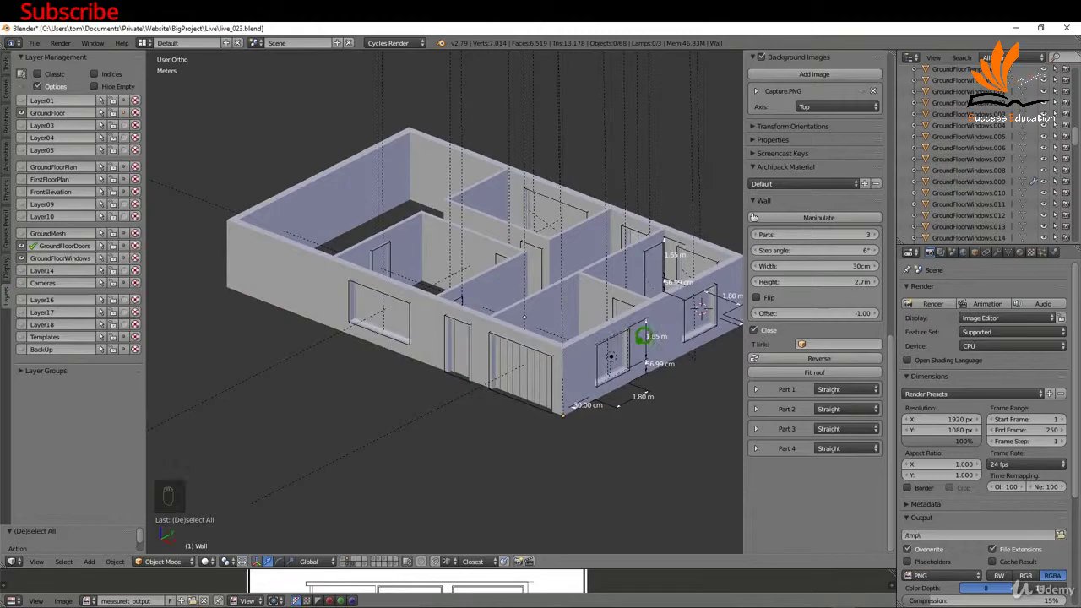